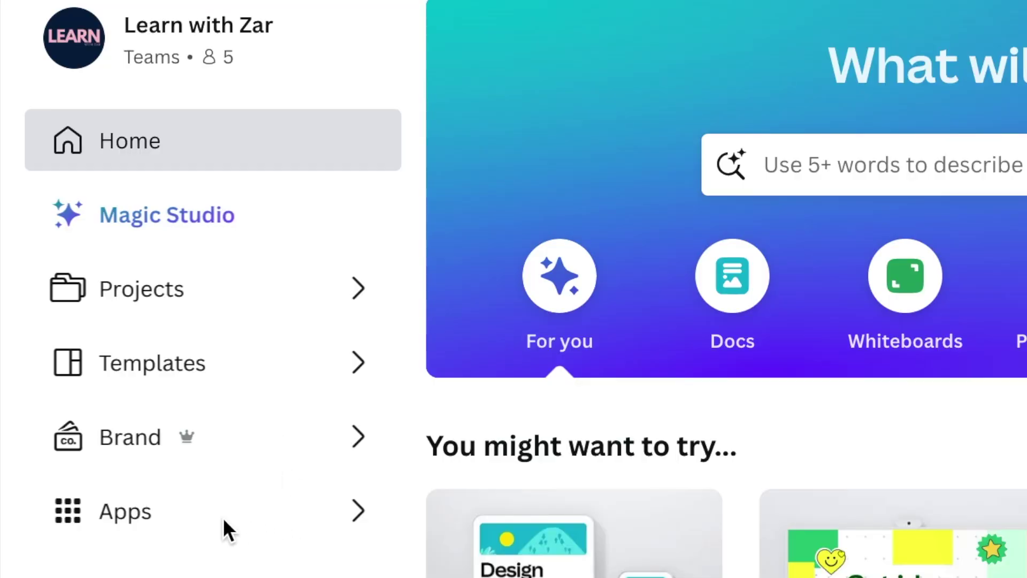
- Open the Apps section to show Discover apps with recommended Mockups and Product Photos
click(153, 528)
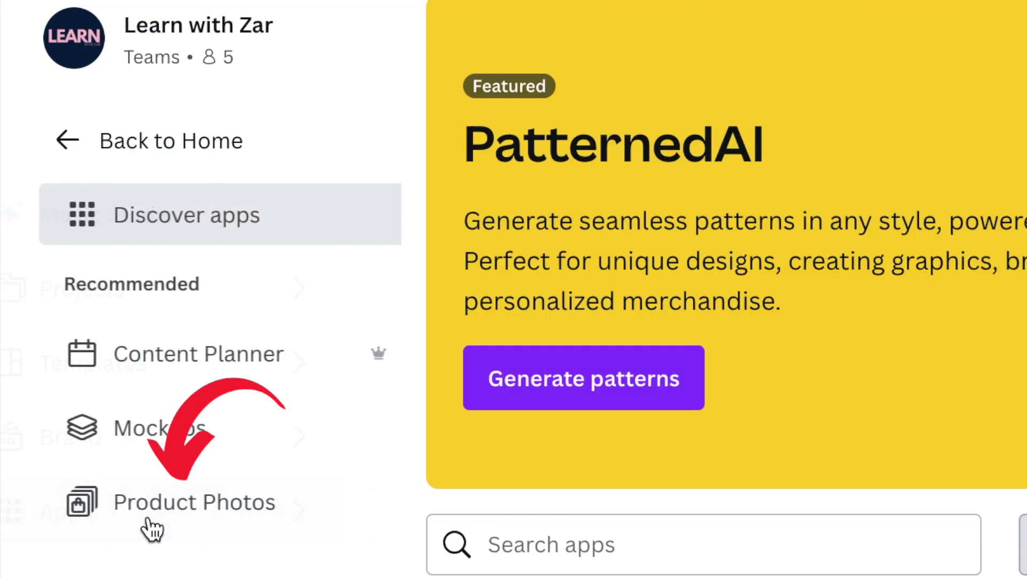
- Browse the Mockups app page's categories and trending mockups, then return to Discover apps
click(156, 441)
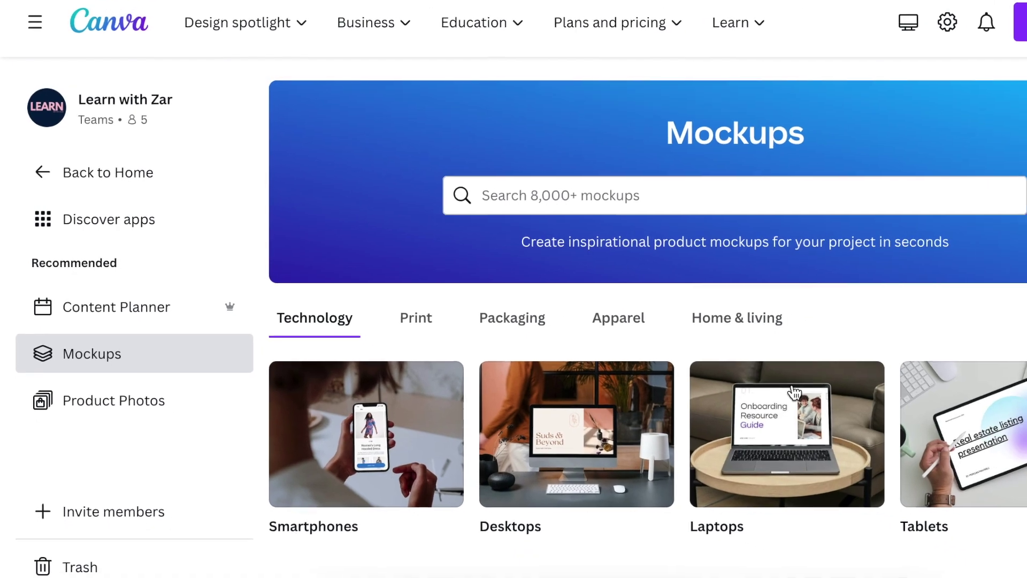
scroll(668, 289, down, 3)
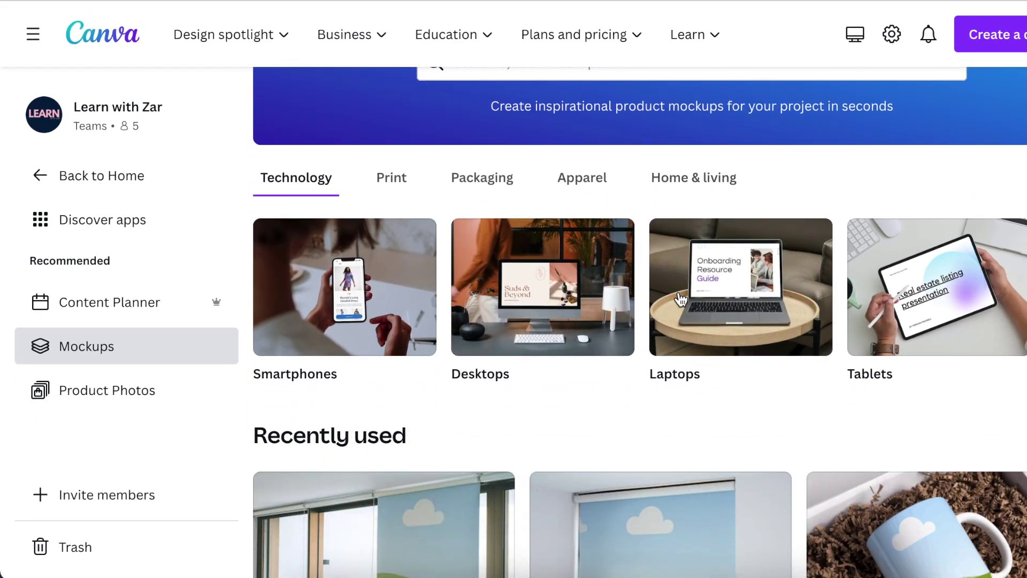
scroll(639, 223, up, 3)
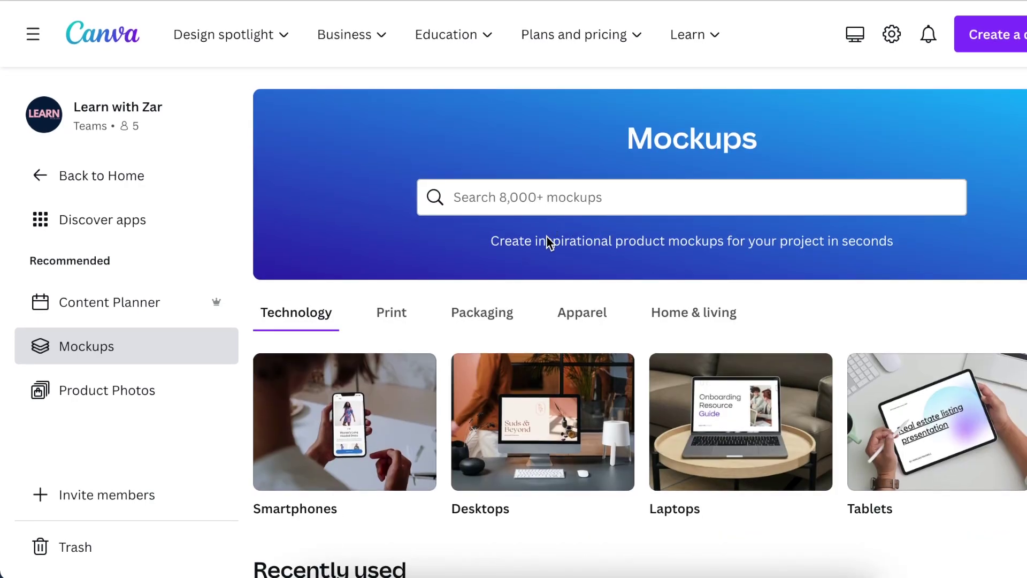
scroll(596, 328, down, 2)
scroll(681, 301, down, 4)
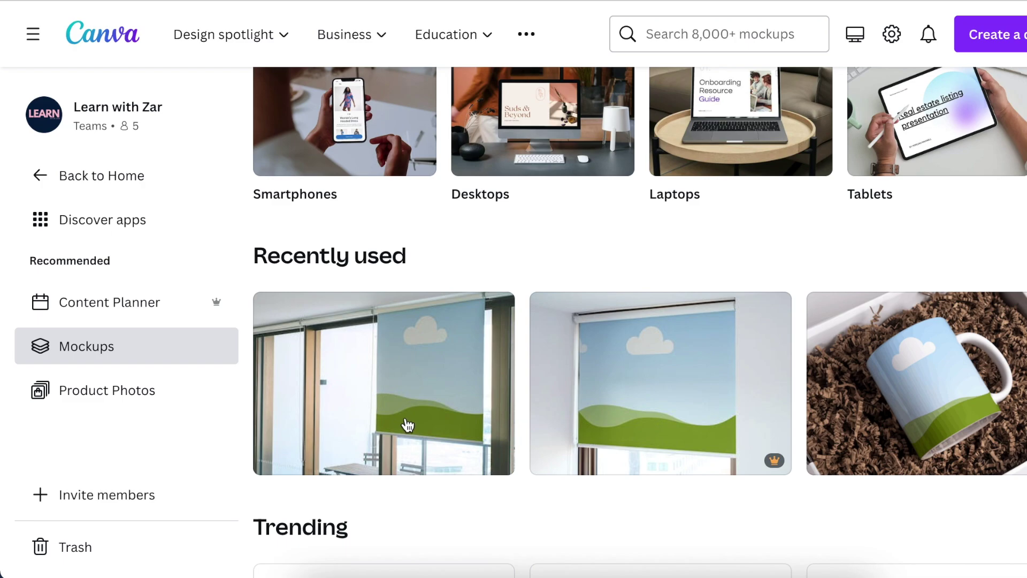
scroll(514, 407, down, 6)
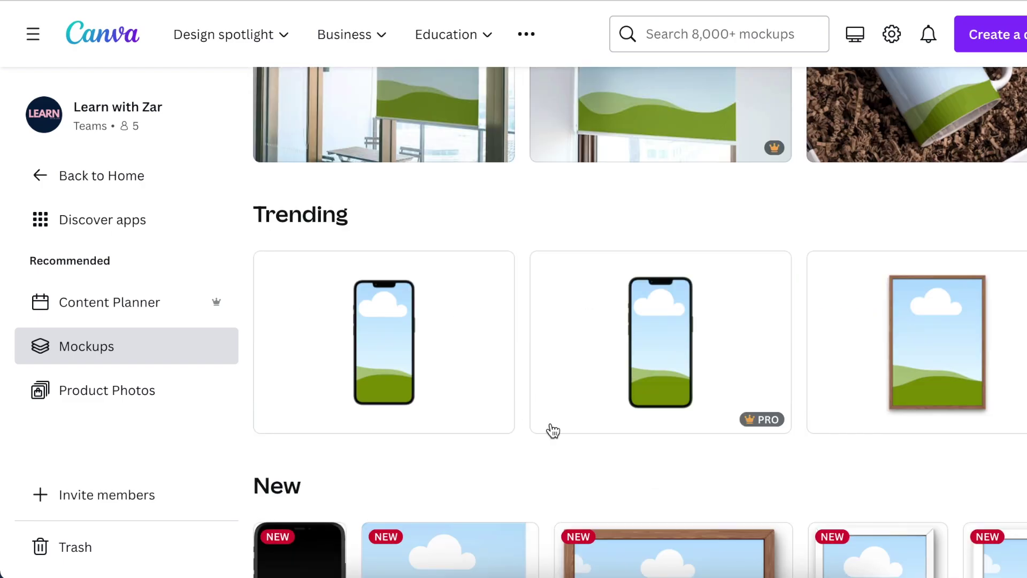
scroll(553, 449, up, 6)
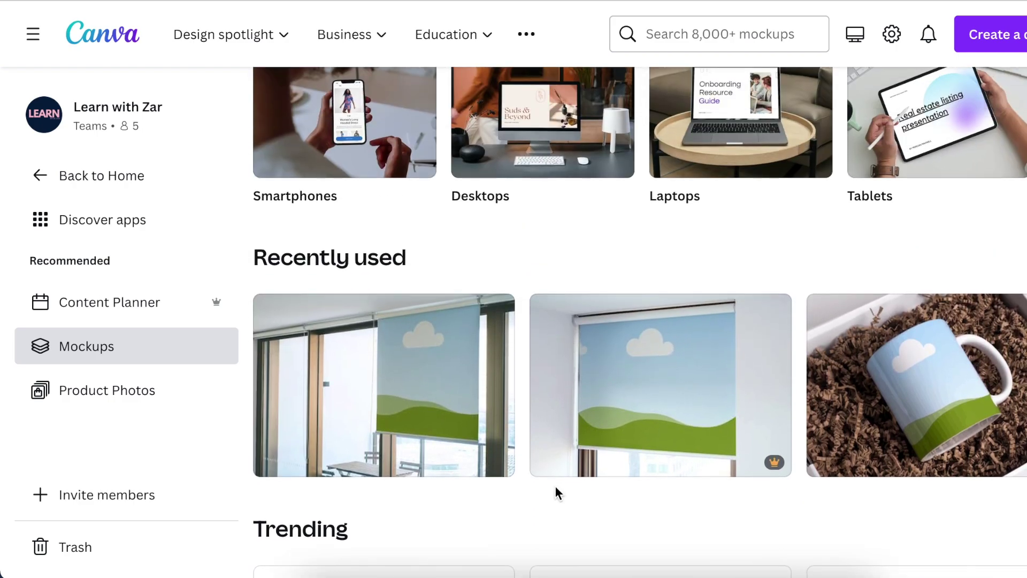
scroll(554, 486, up, 6)
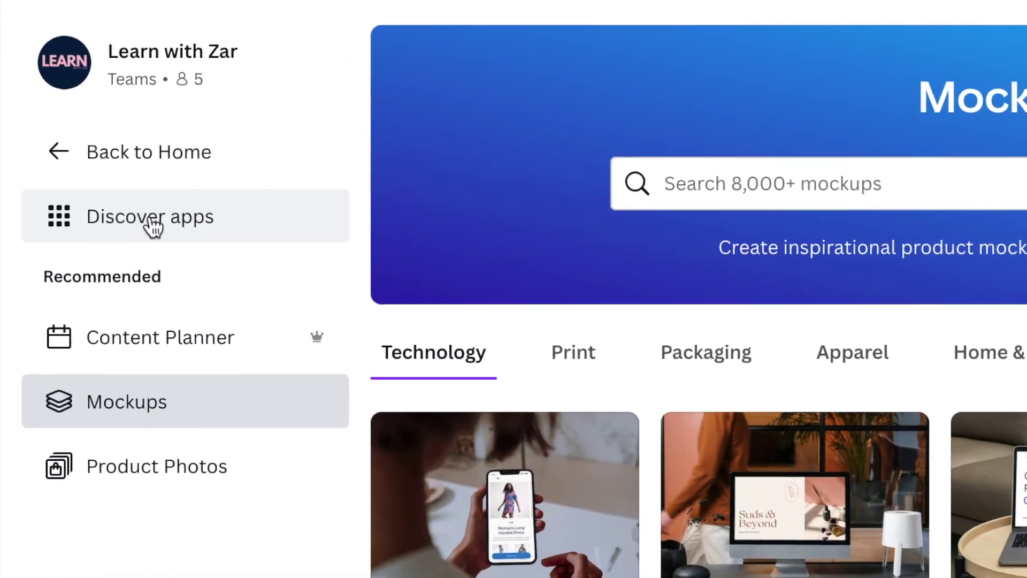
click(153, 226)
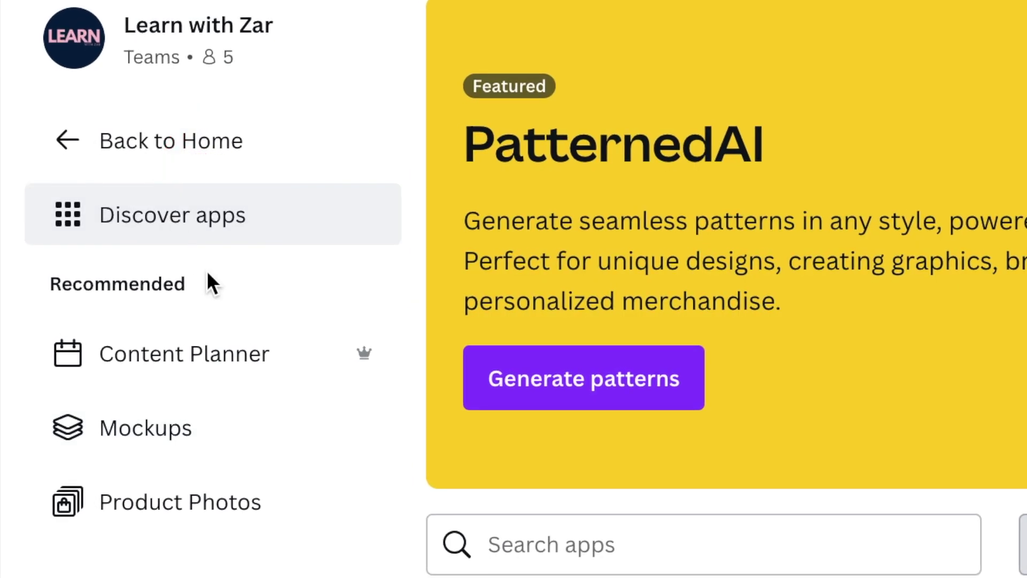
- Search apps for 'mockups' and open the Mockups app details
click(557, 543)
text(mocku)
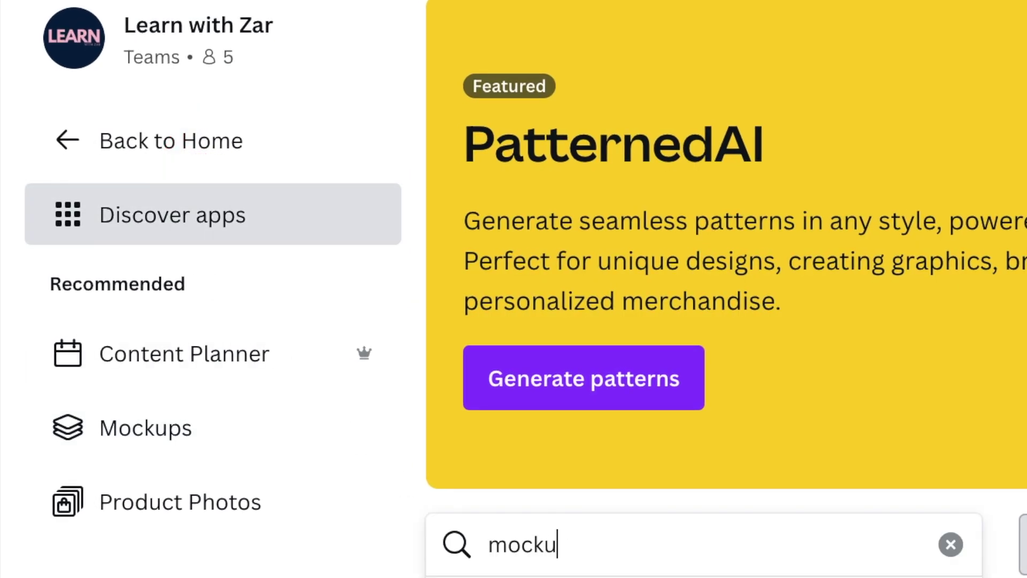
text(ps)
scroll(362, 470, down, 1)
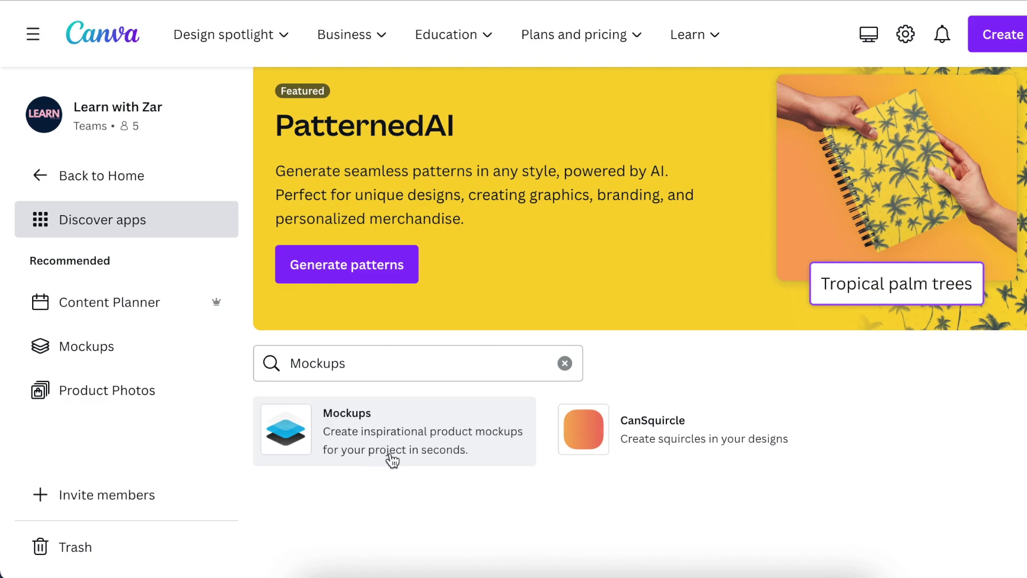
click(366, 426)
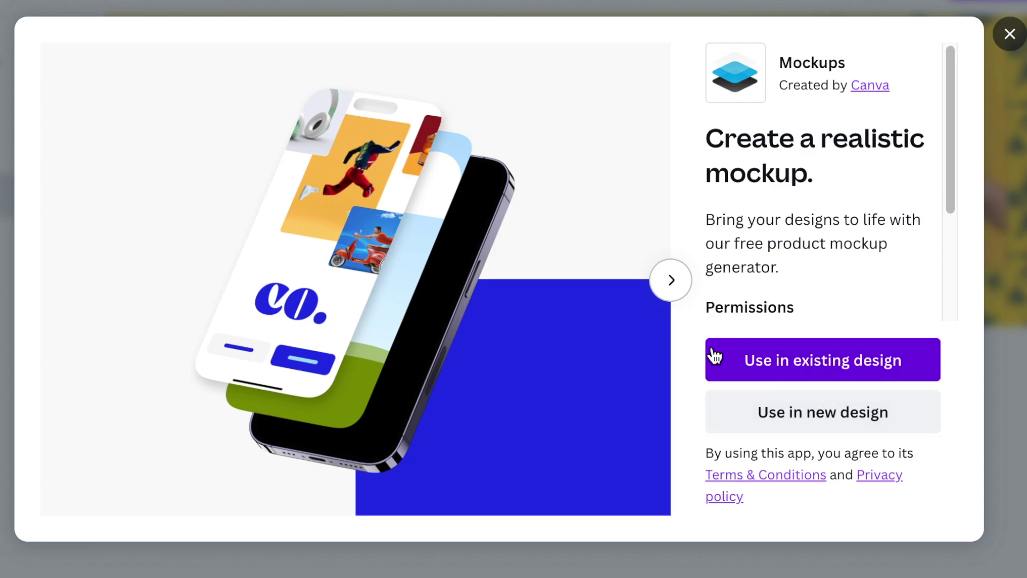
- Choose Use in new design for the Mockups app to list design types
click(826, 363)
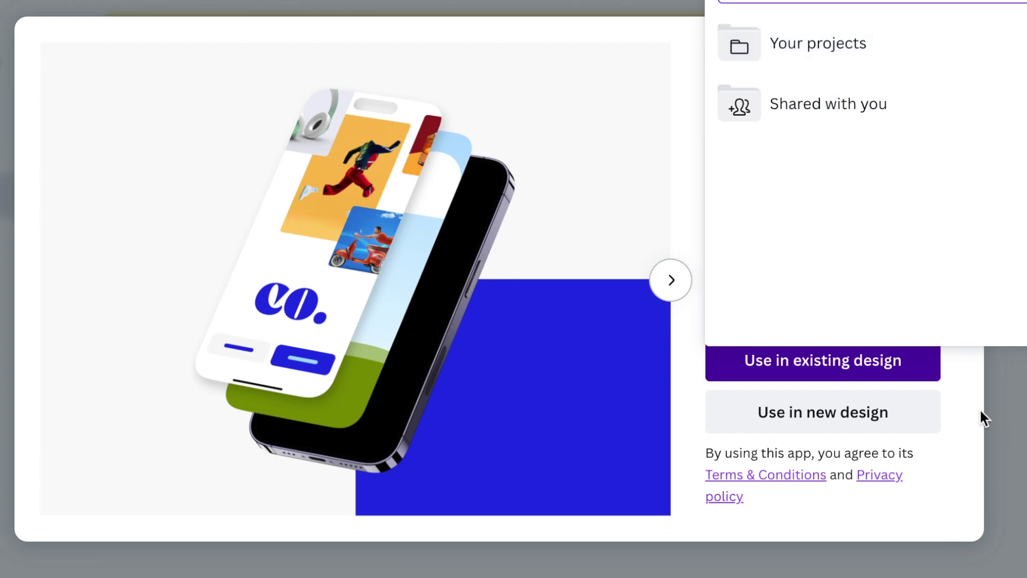
click(826, 419)
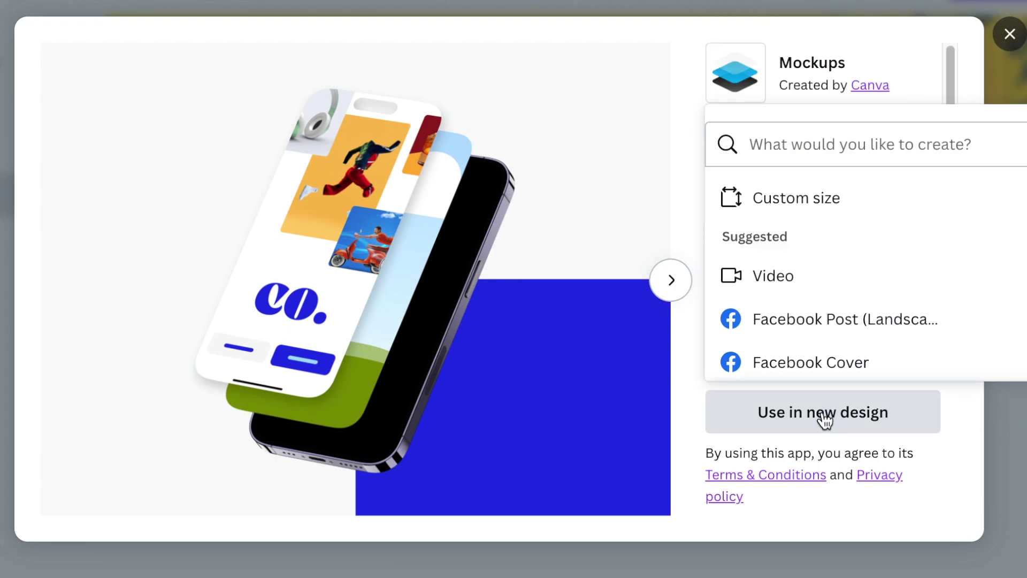
- Pick a design type to open a new Instagram Post (Square) design with Mockups
scroll(814, 363, down, 5)
scroll(817, 305, up, 1)
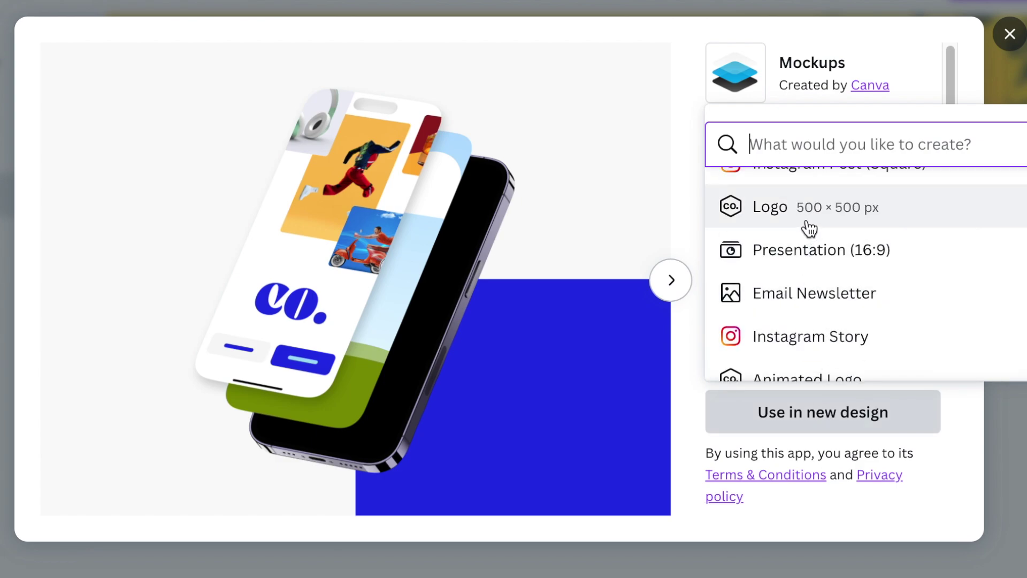
scroll(807, 296, up, 3)
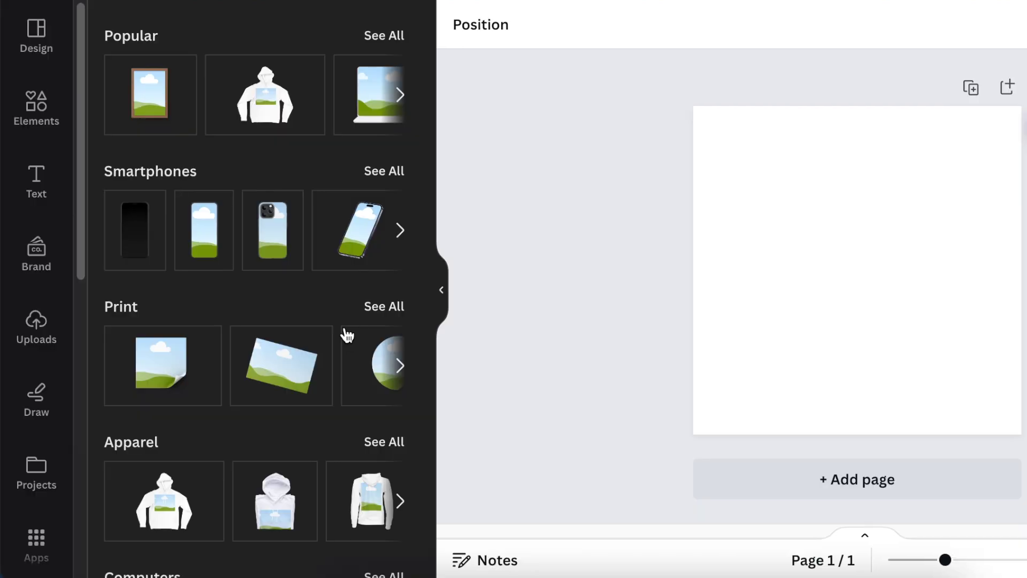
scroll(66, 269, down, 10)
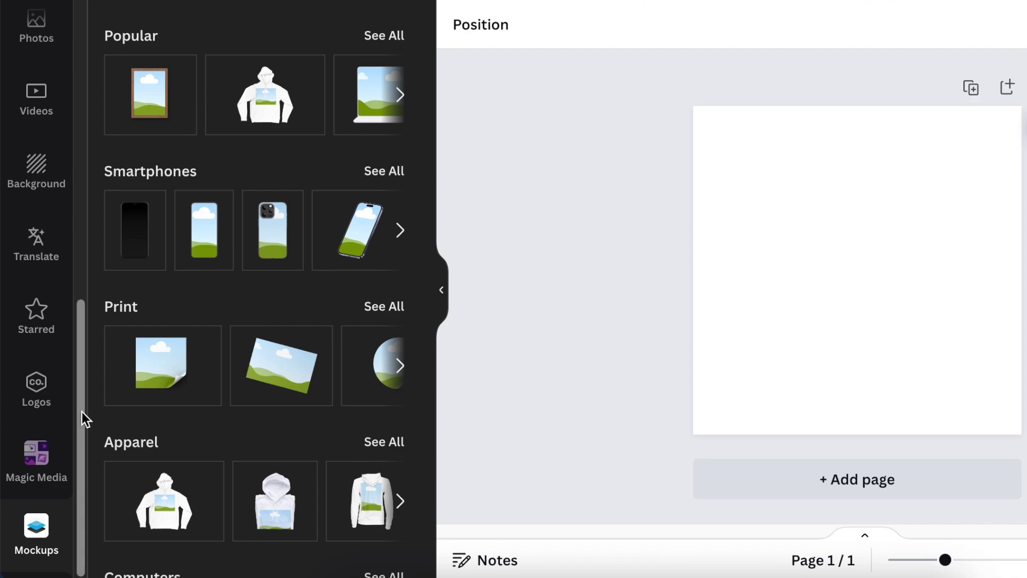
scroll(81, 412, up, 6)
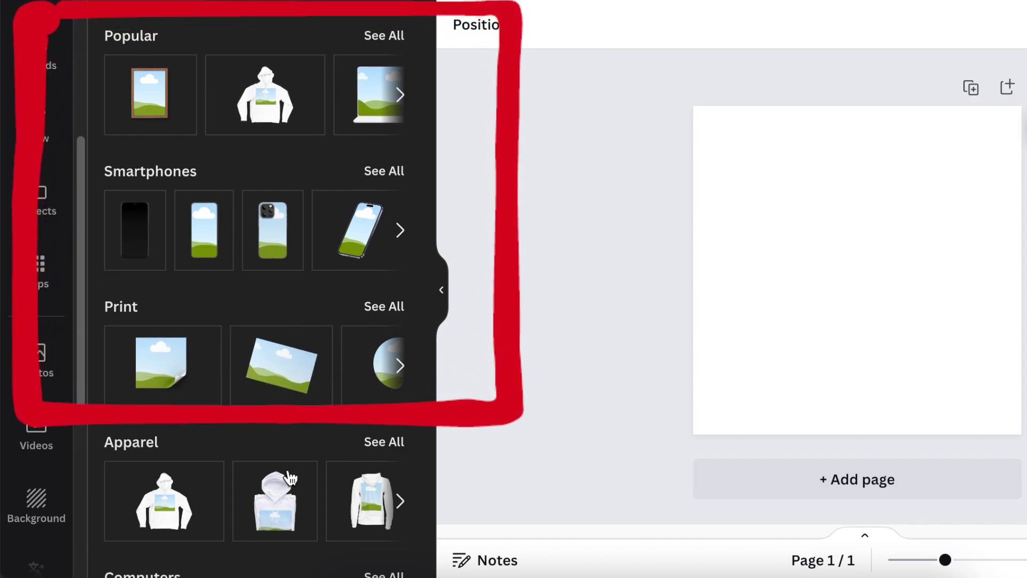
scroll(281, 404, down, 8)
scroll(251, 366, down, 4)
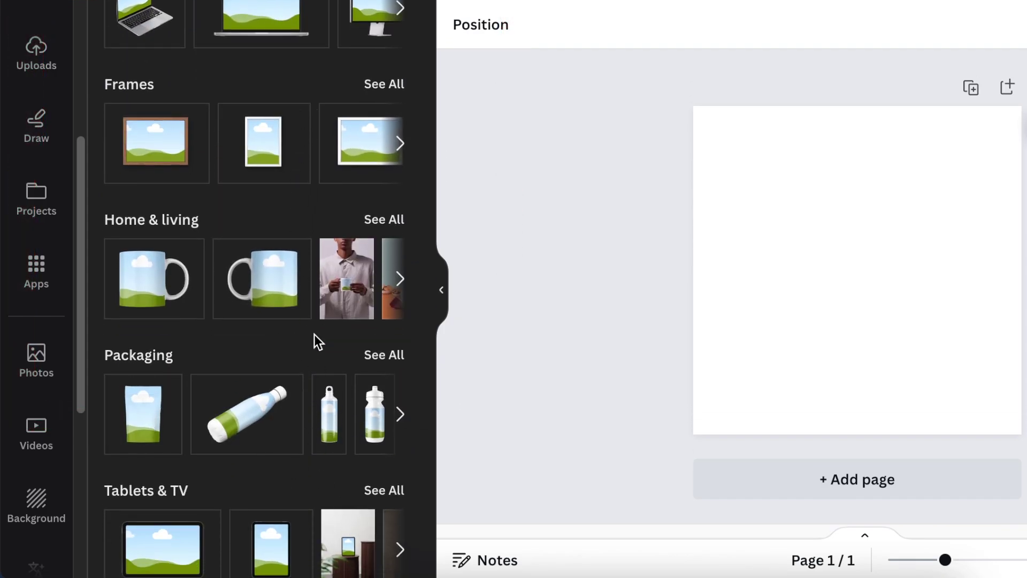
scroll(407, 235, up, 1)
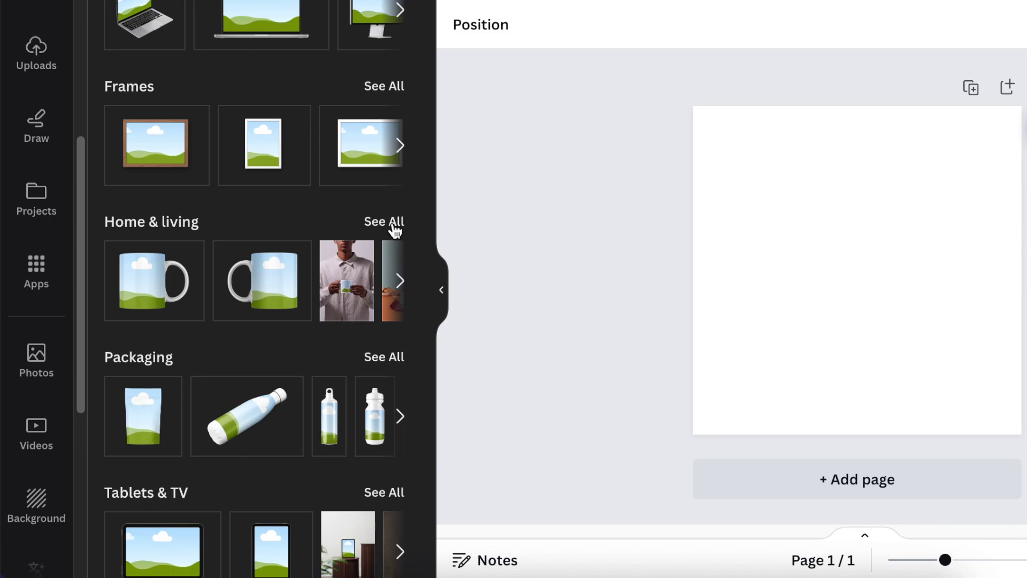
click(395, 230)
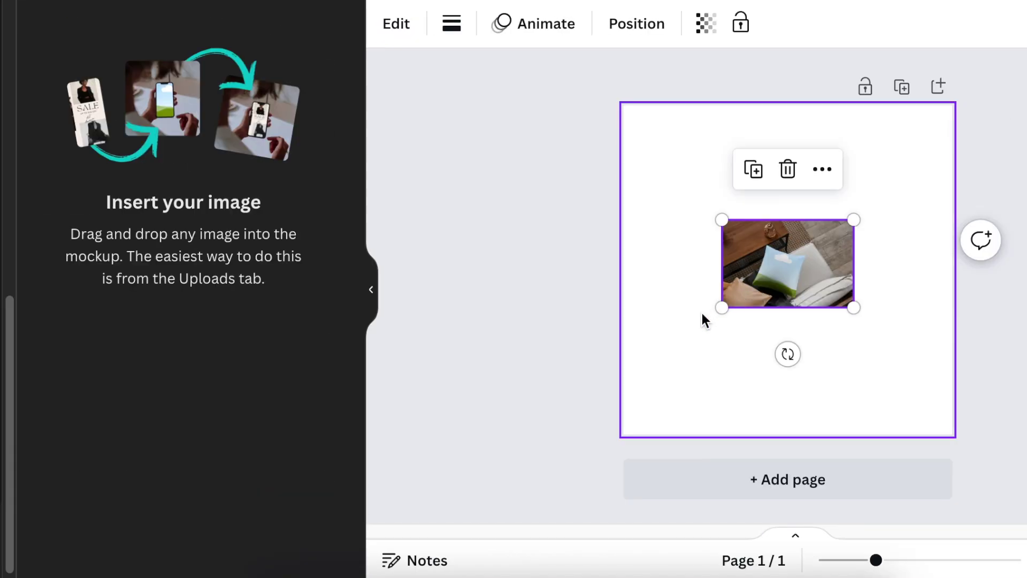
- Resize and reposition the cushion mockup to cover the whole page, then select it
drag(722, 308, 569, 411)
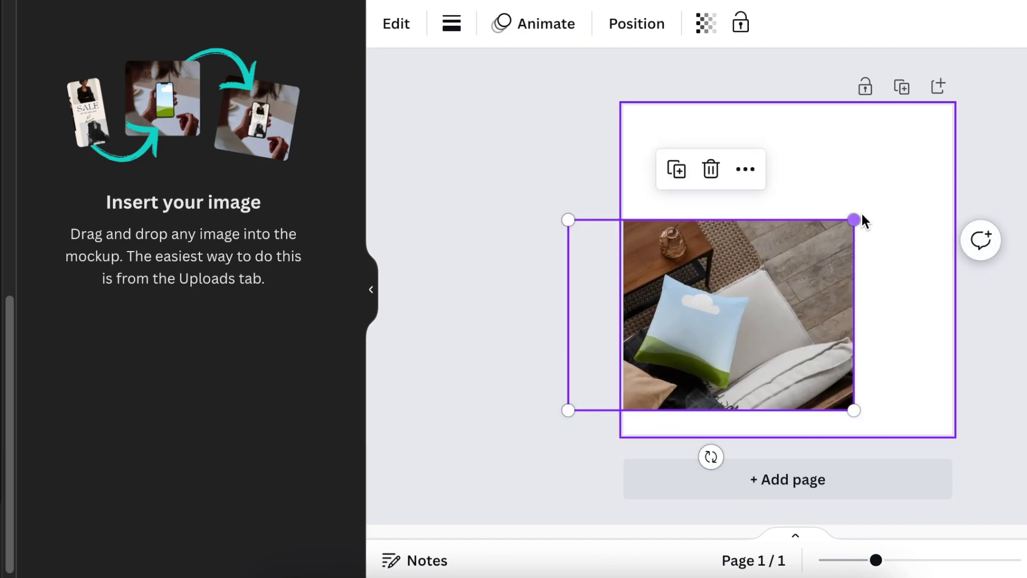
drag(856, 218, 1018, 106)
drag(854, 274, 832, 282)
drag(1002, 424, 1023, 443)
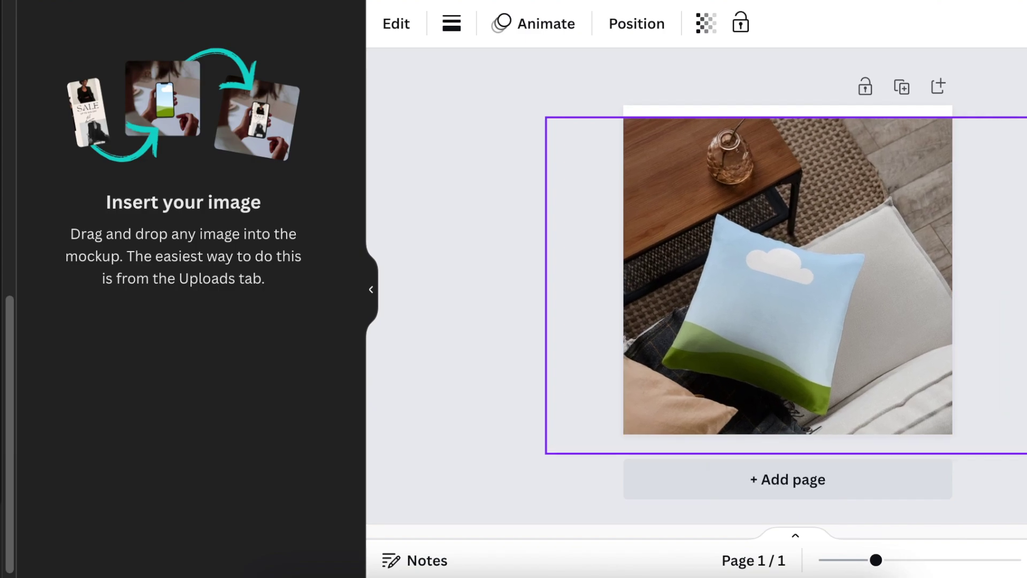
drag(901, 406, 881, 391)
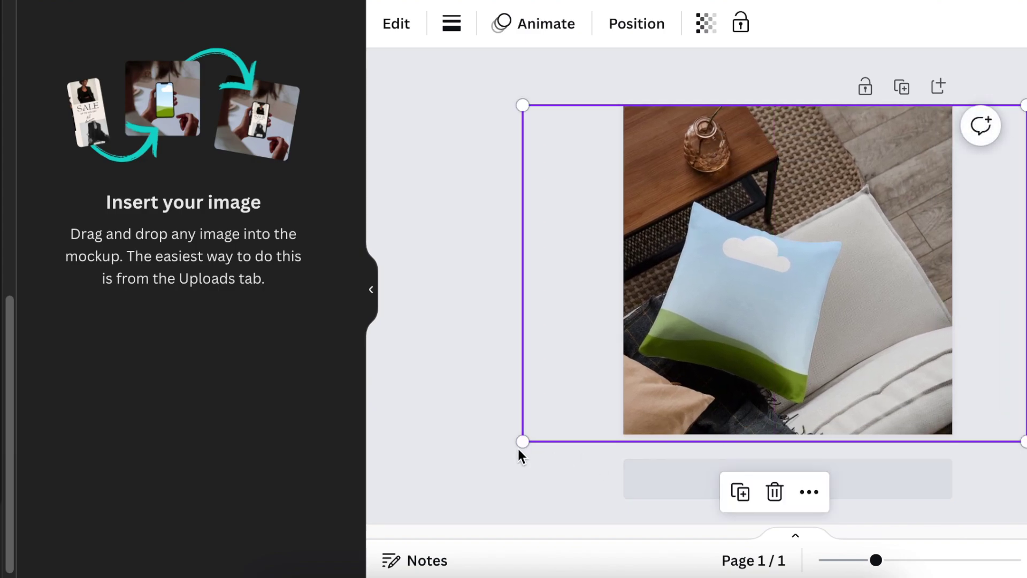
drag(522, 442, 541, 432)
click(481, 406)
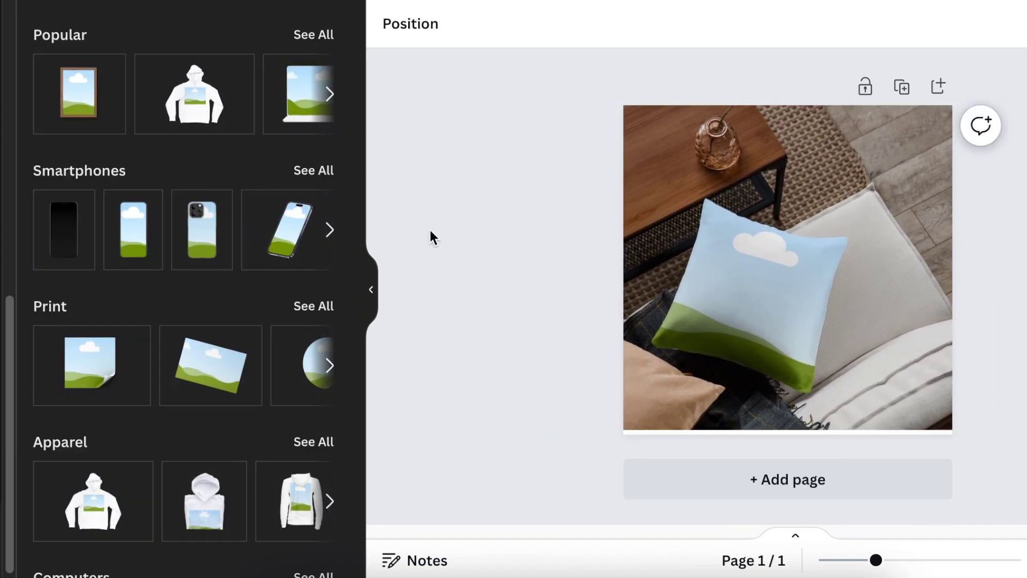
click(755, 317)
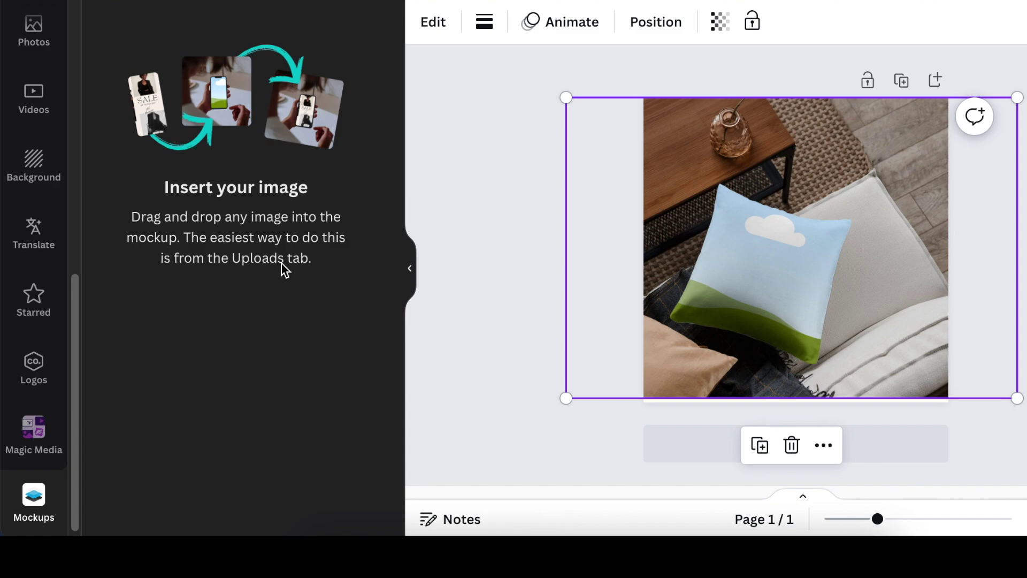
- Drag the uploaded 'Be a Canva Expert!' graphic onto the cushion mockup
drag(75, 310, 87, 128)
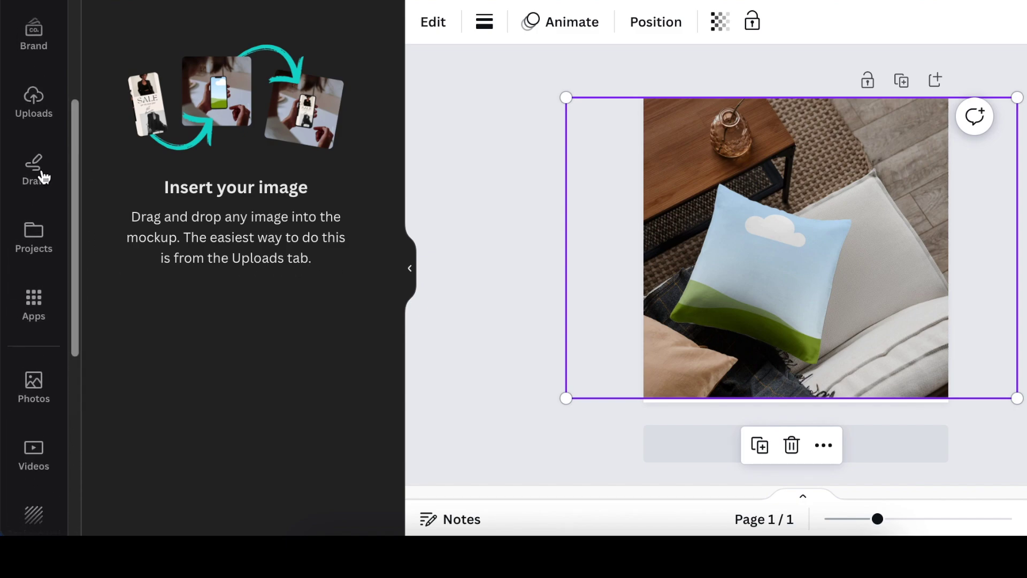
click(35, 103)
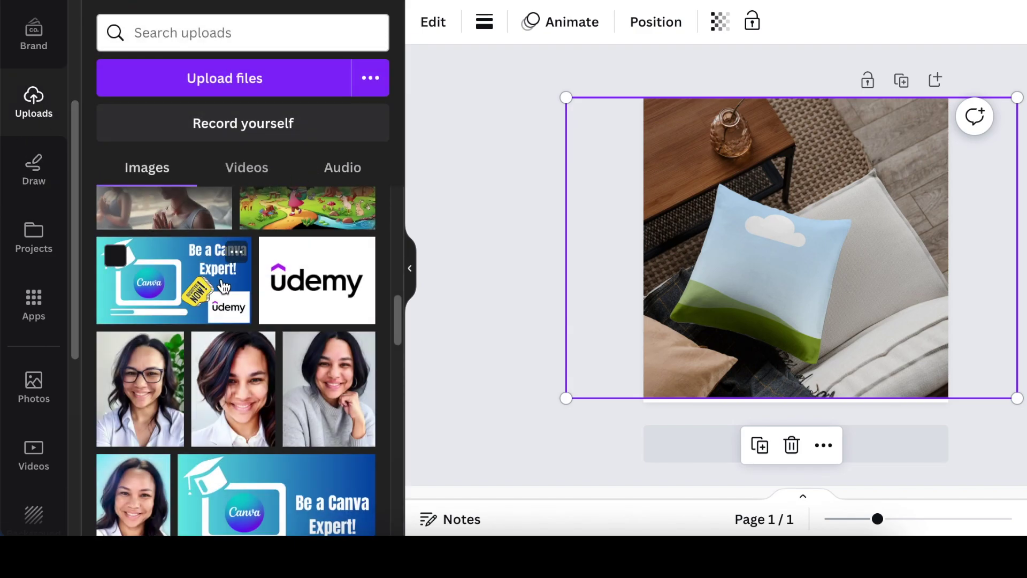
drag(172, 291, 815, 270)
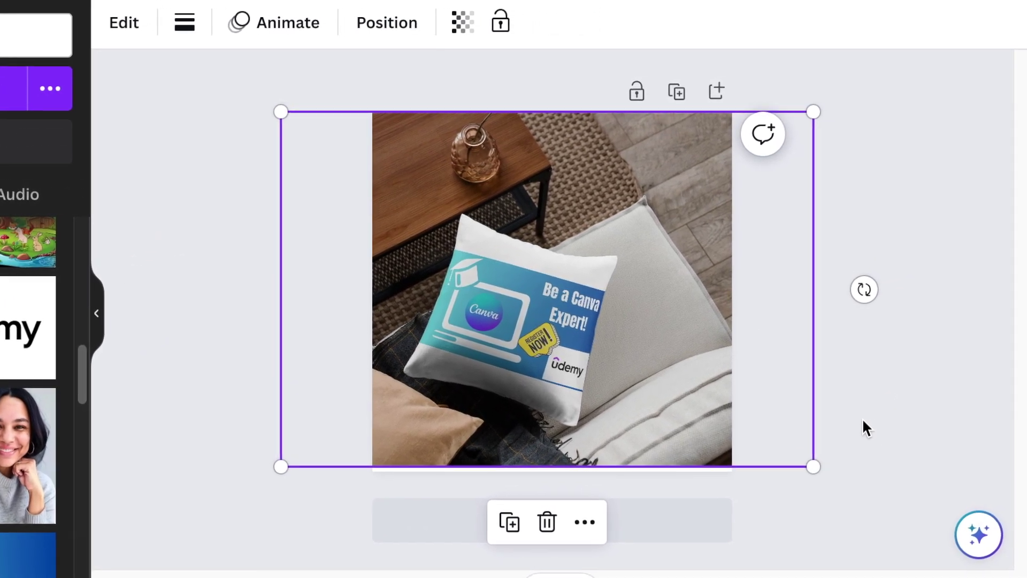
- Review the finished cushion mockup and go back to the home page design search
click(855, 421)
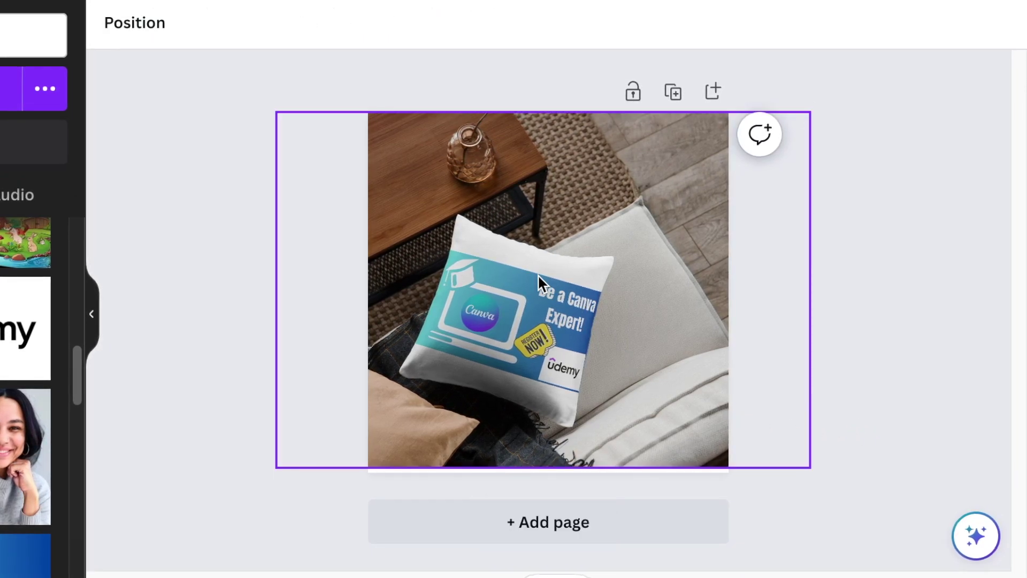
click(704, 374)
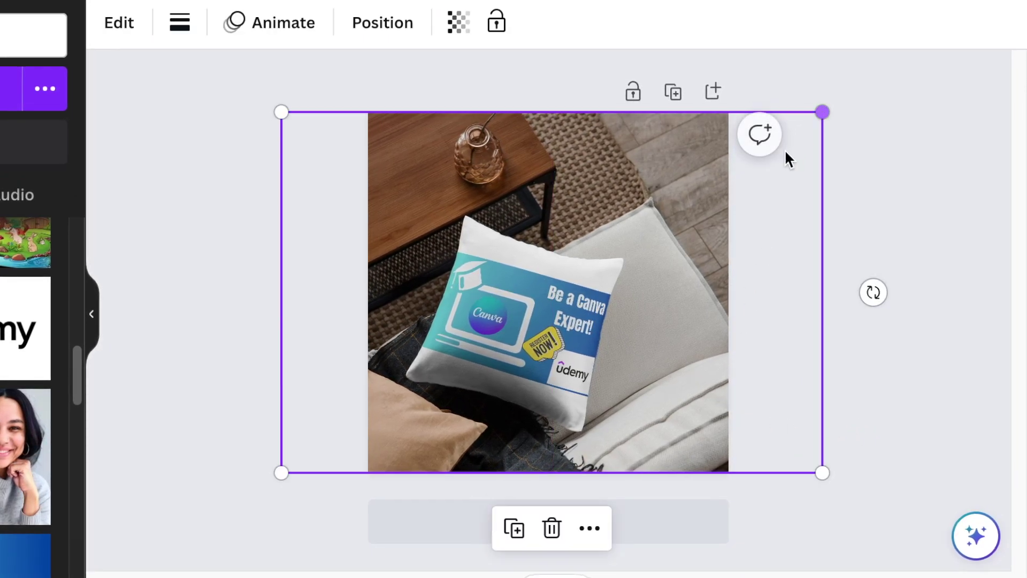
click(853, 406)
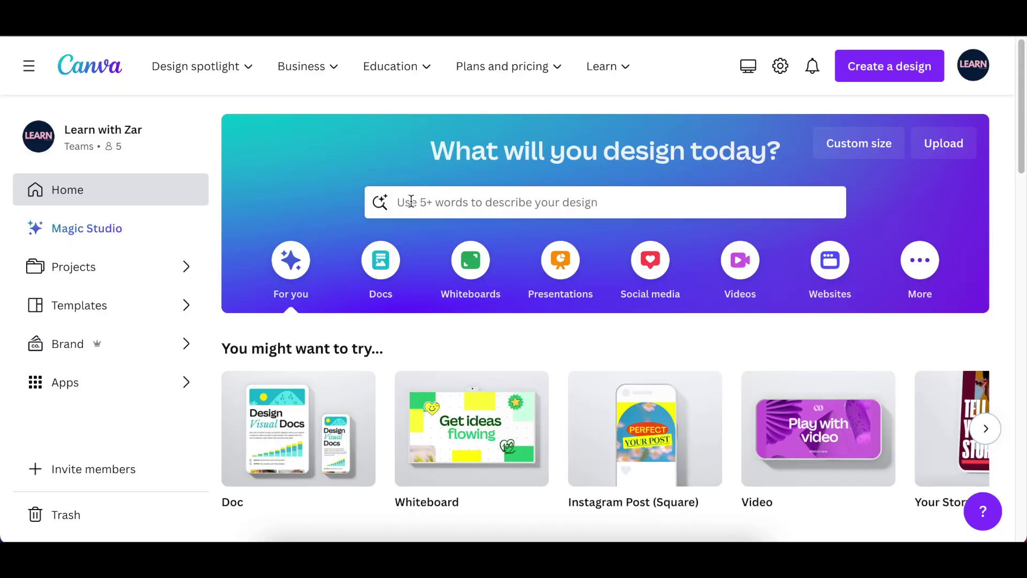
click(411, 200)
- Search templates for 'mockup' to list about 8,122 Mockups templates
text(mo)
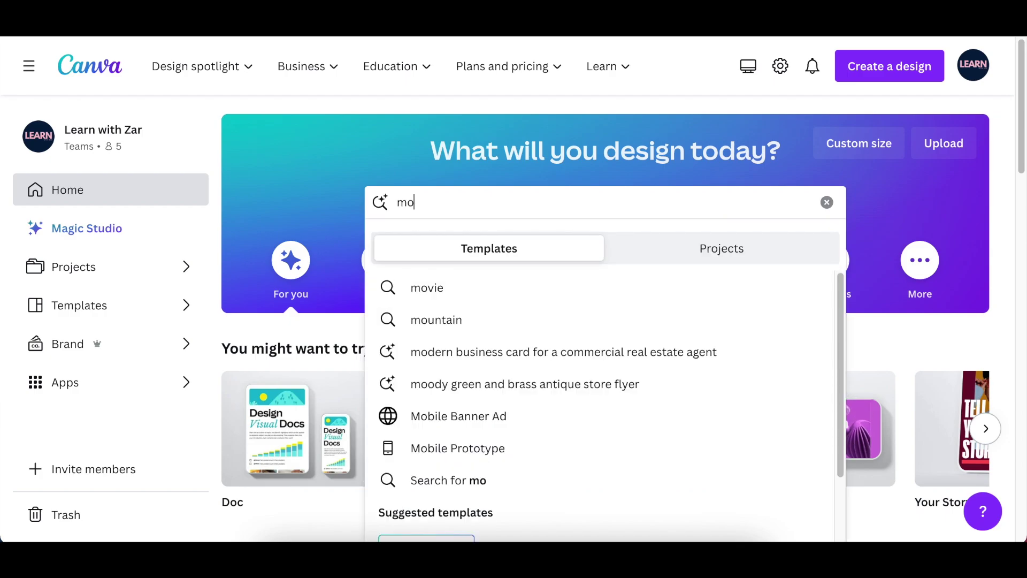
text(ckups)
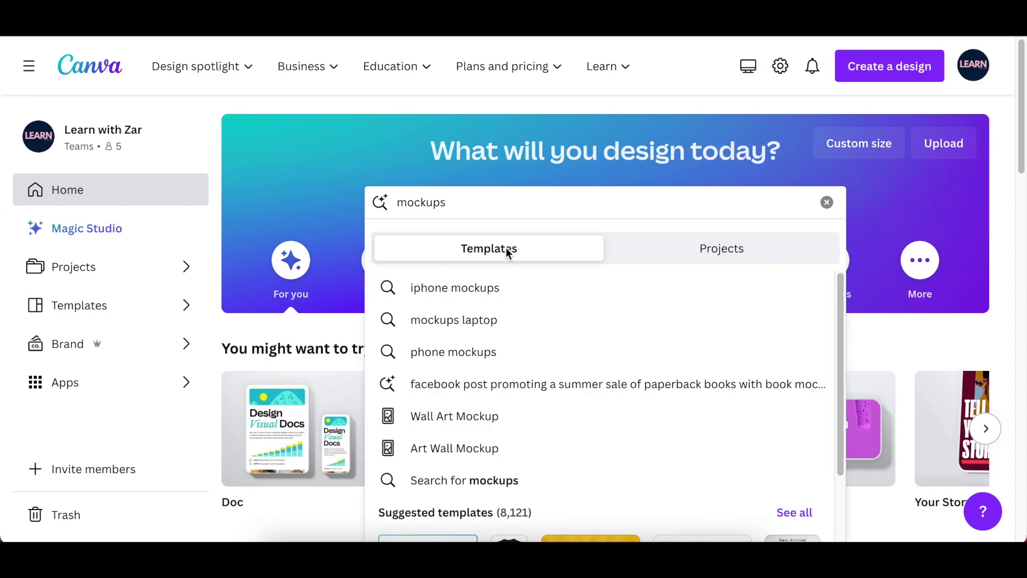
key(Return)
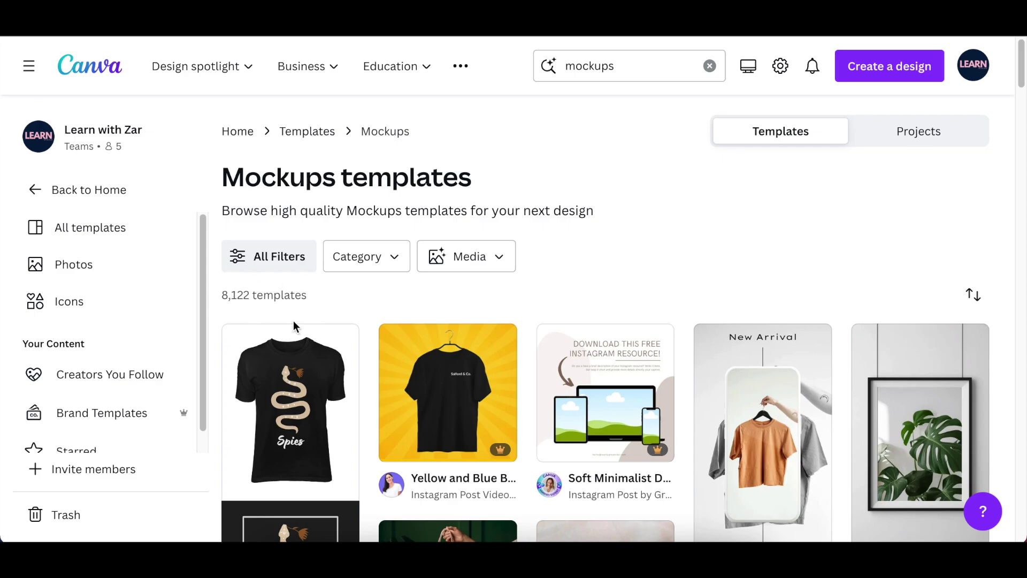
- Scroll through the Mockups results and the Elegant Cosmetic flyer's More like this grid
scroll(294, 323, down, 3)
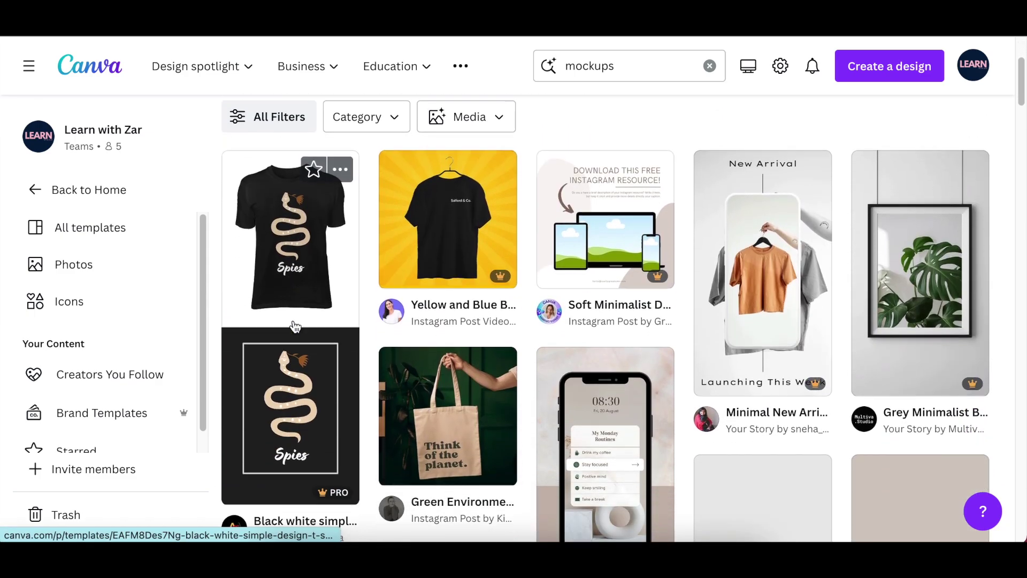
scroll(359, 306, down, 3)
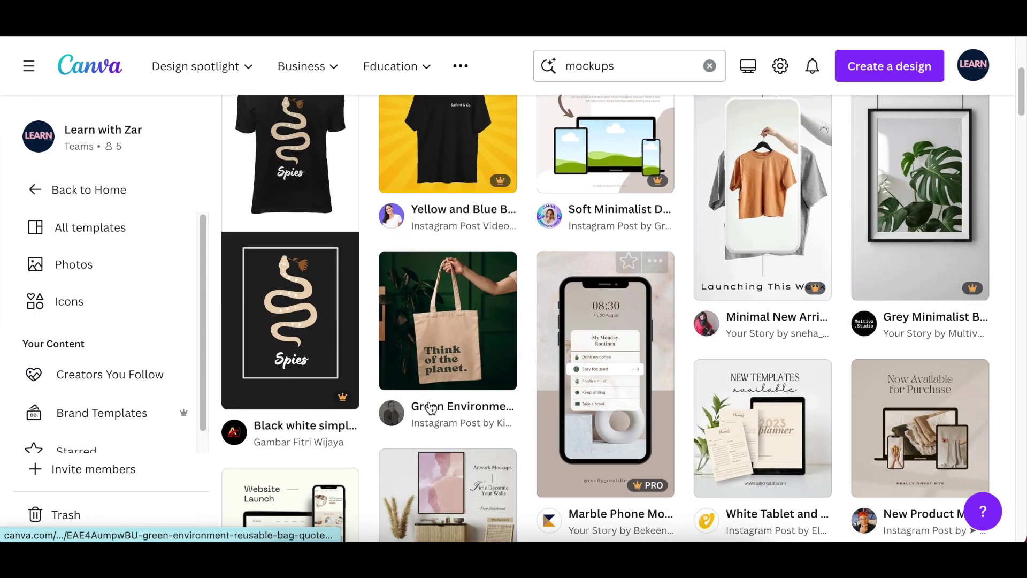
scroll(397, 387, down, 5)
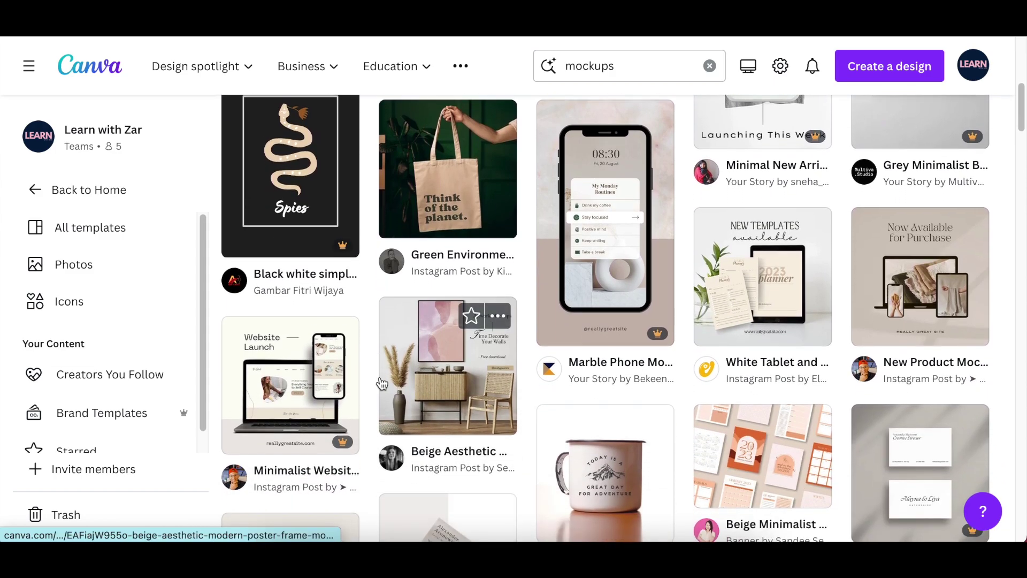
scroll(402, 373, down, 4)
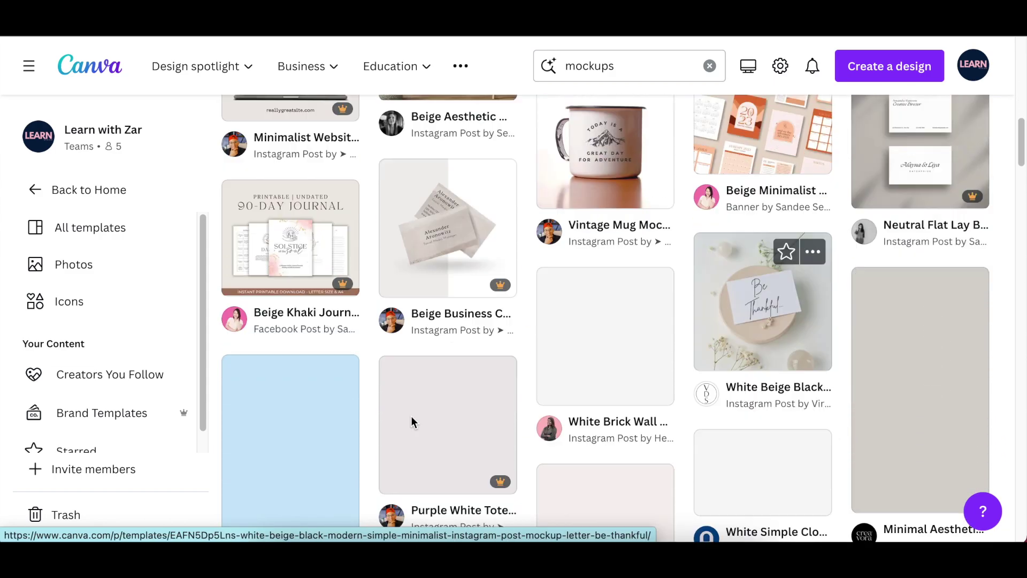
scroll(555, 437, down, 6)
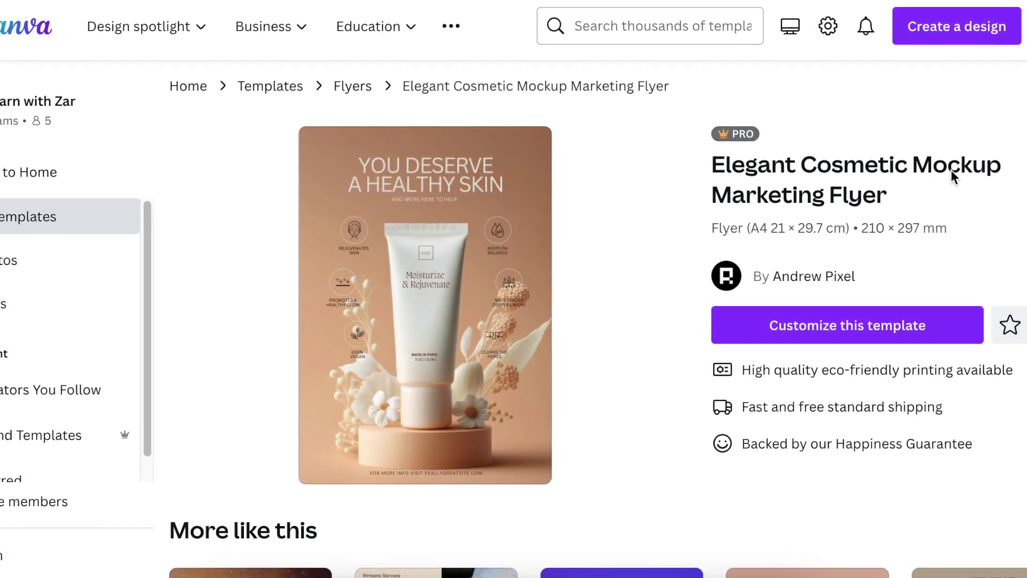
scroll(952, 174, down, 5)
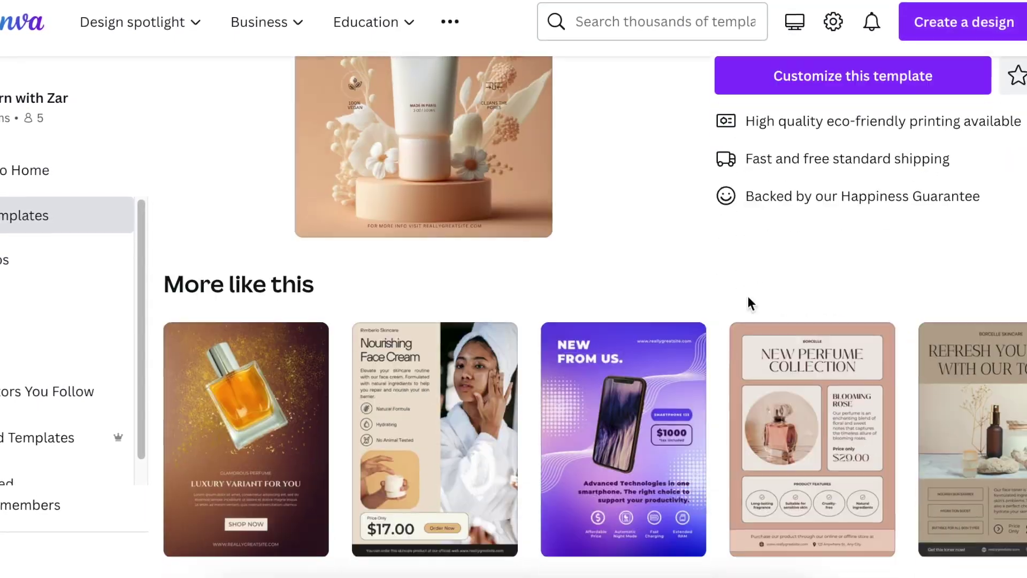
scroll(748, 296, down, 5)
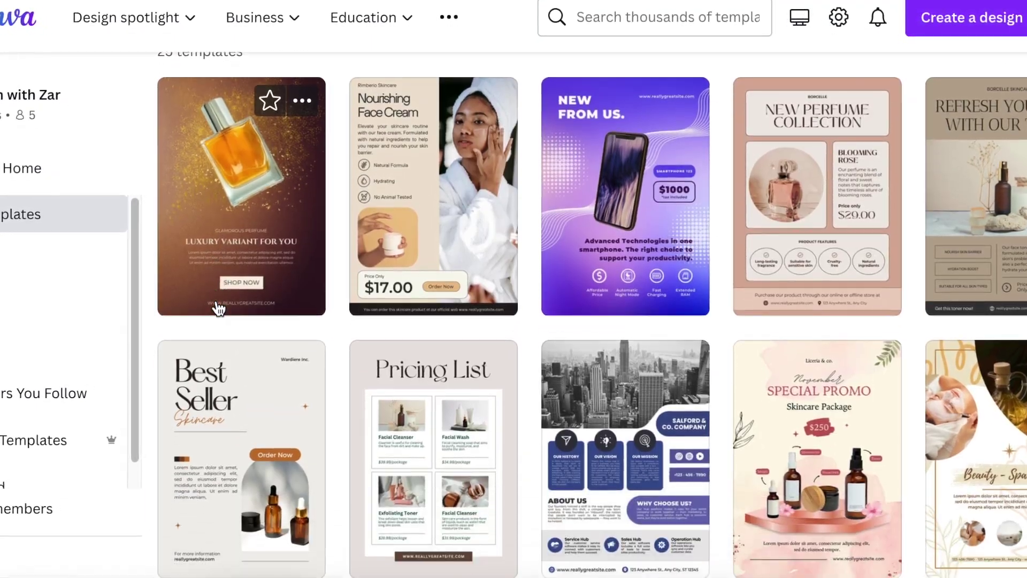
scroll(218, 309, down, 5)
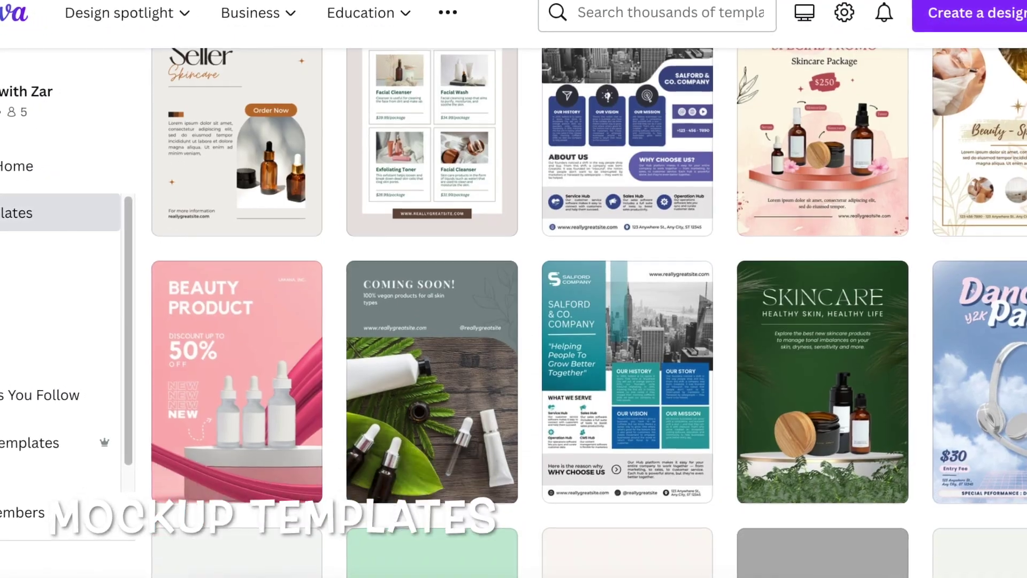
scroll(455, 374, down, 1)
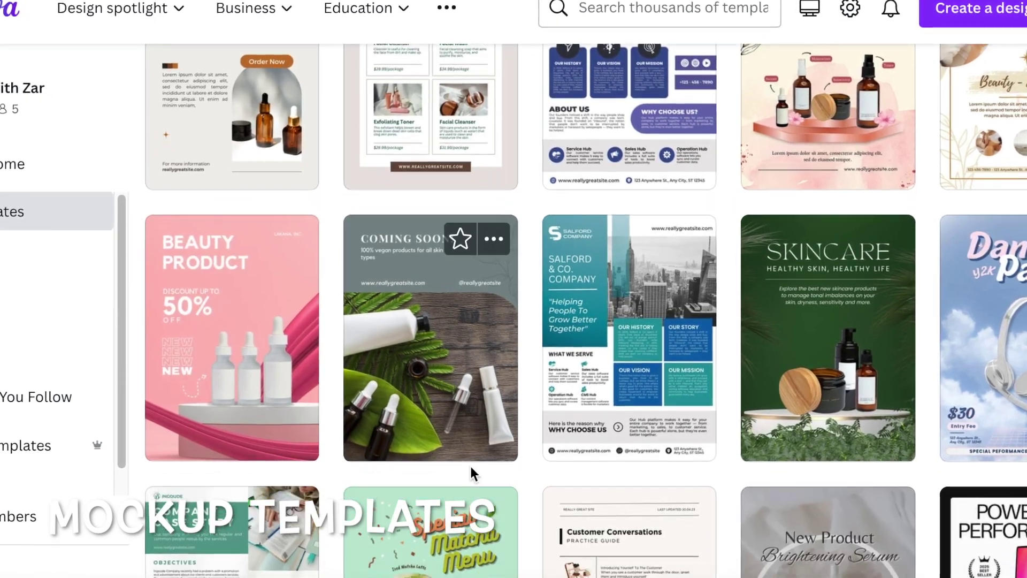
scroll(470, 467, down, 1)
scroll(427, 426, down, 1)
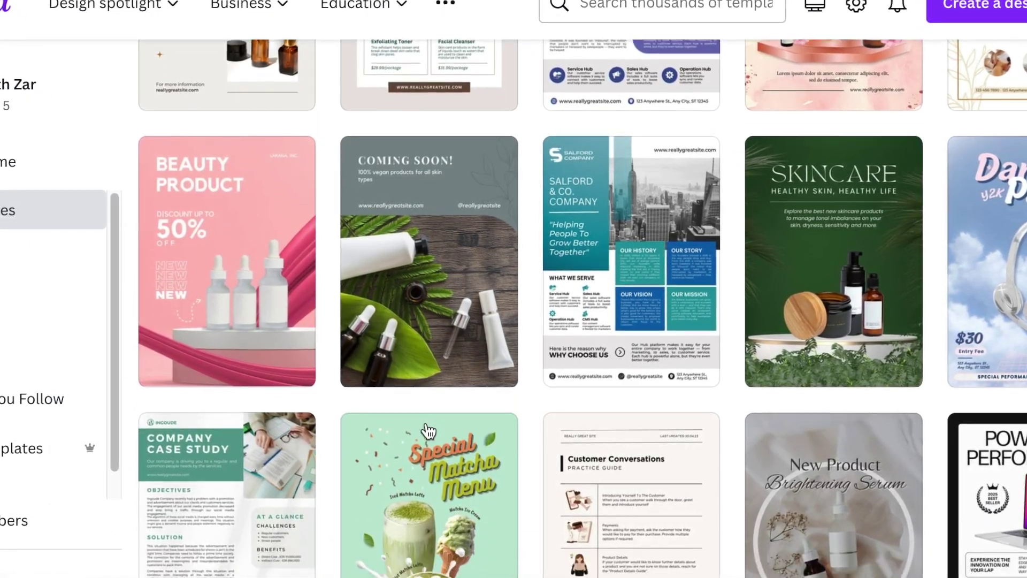
scroll(428, 431, down, 6)
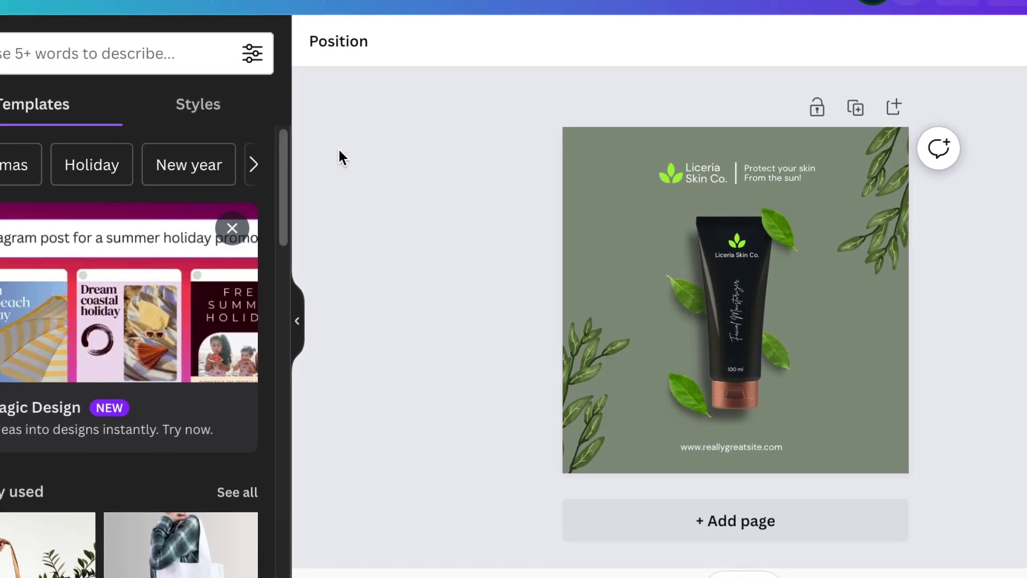
- Zoom in on the moisturizer tube, try moving it, and undo the move
key(ctrl+equal)
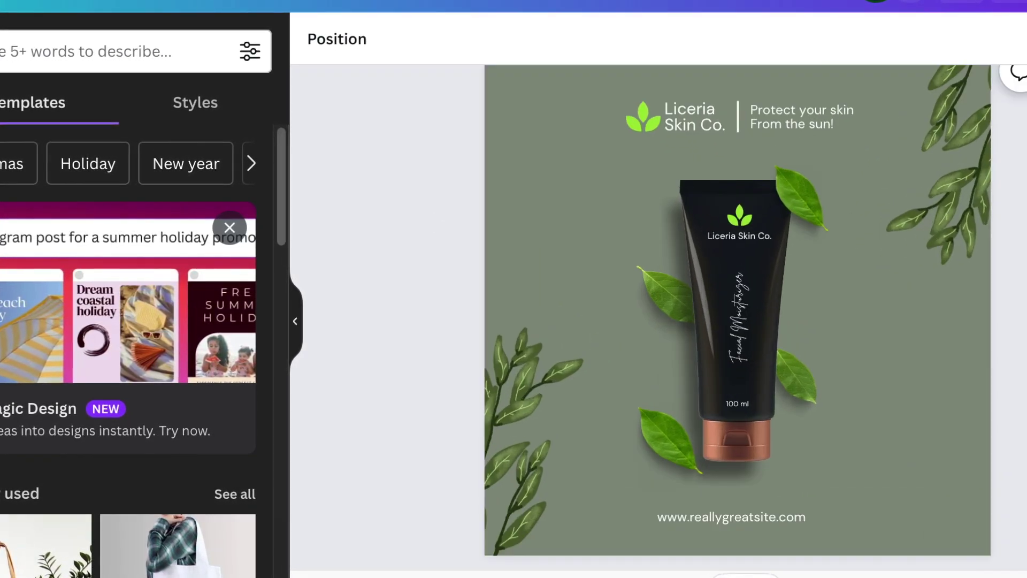
key(ctrl+equal)
click(775, 406)
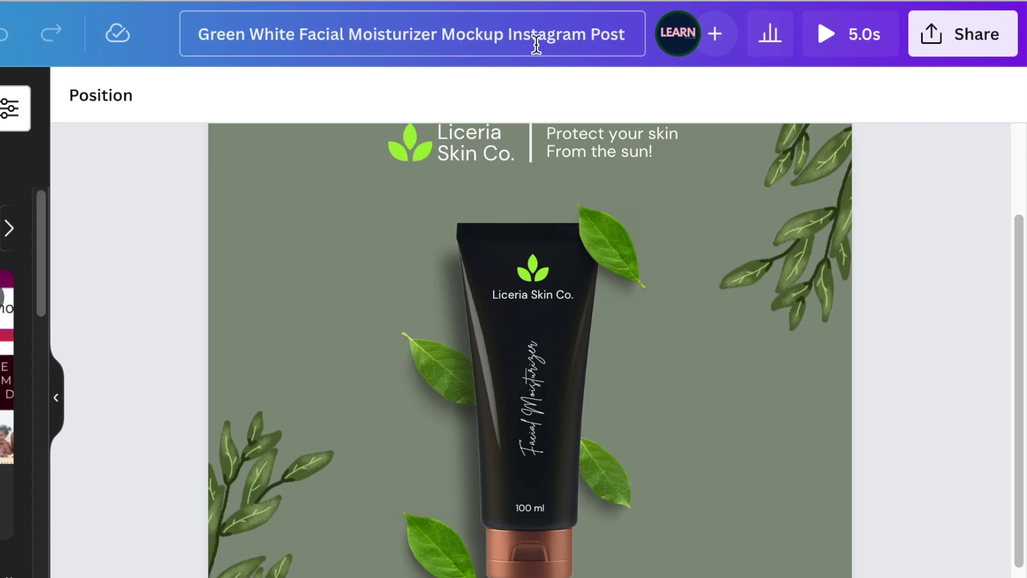
scroll(760, 369, up, 1)
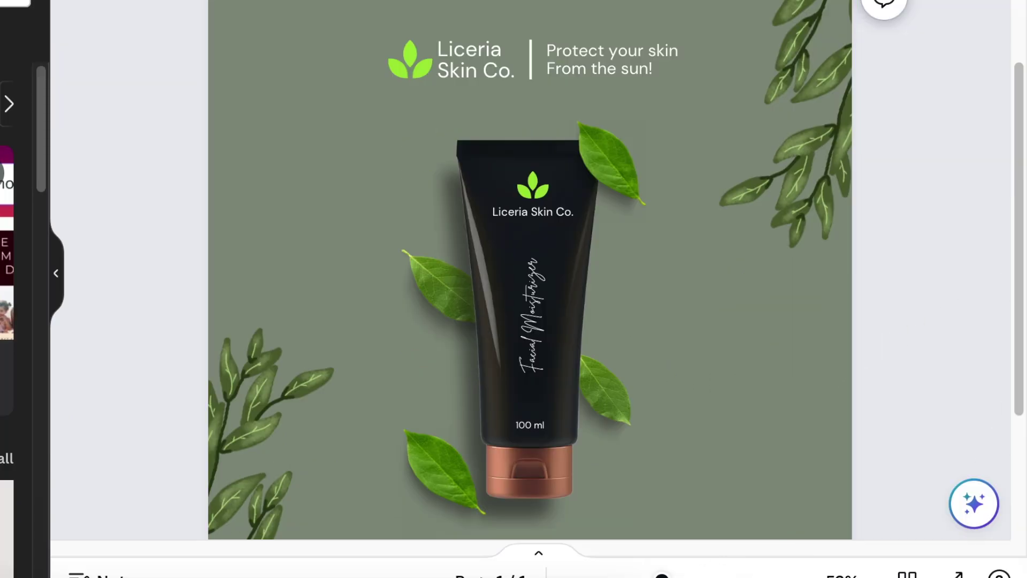
key(ctrl+minus)
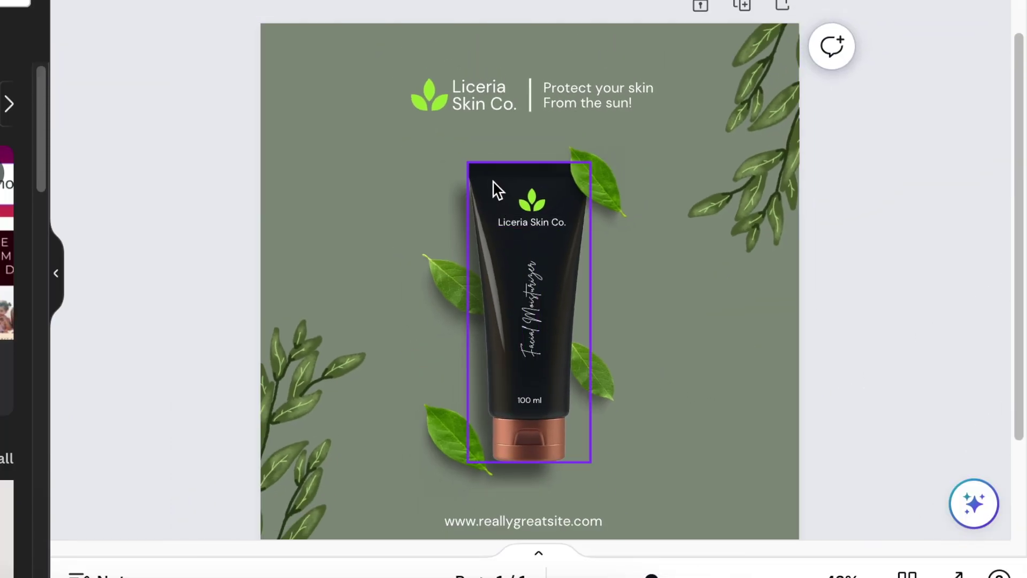
drag(497, 190, 390, 188)
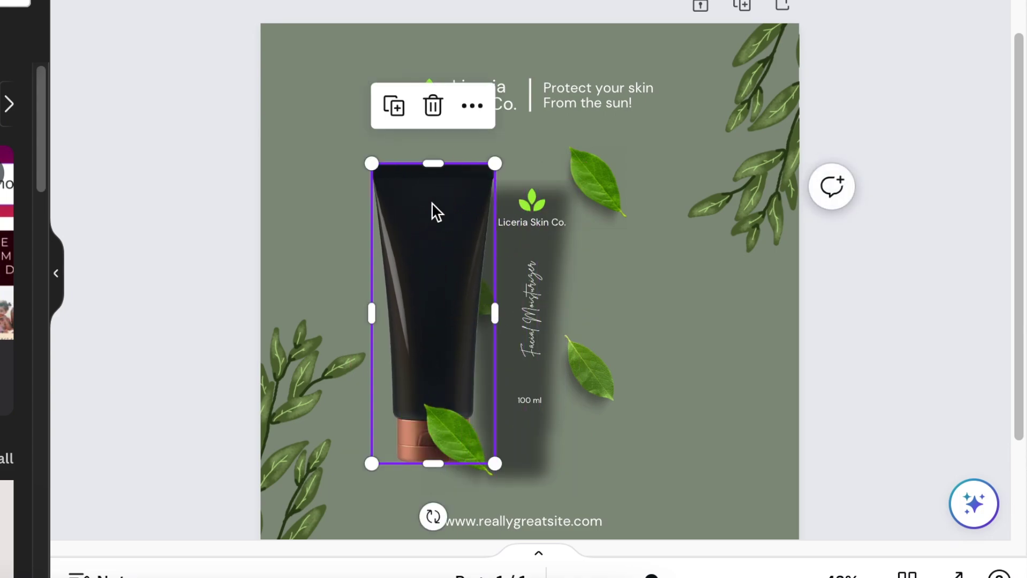
key(ctrl+z)
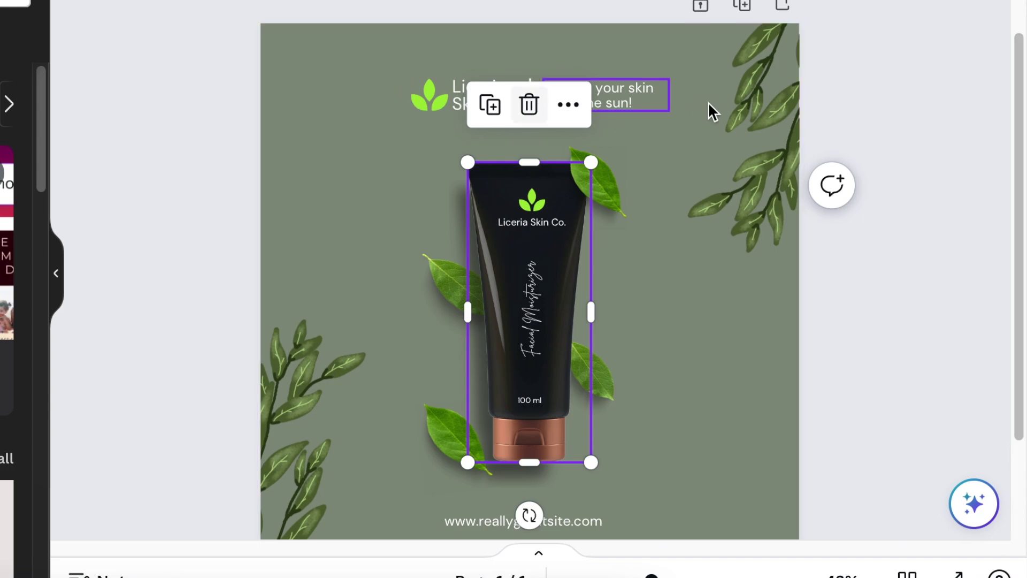
- Inspect the leafy branch, Liceria logo and Skin Co. text, leaving them unchanged
click(756, 99)
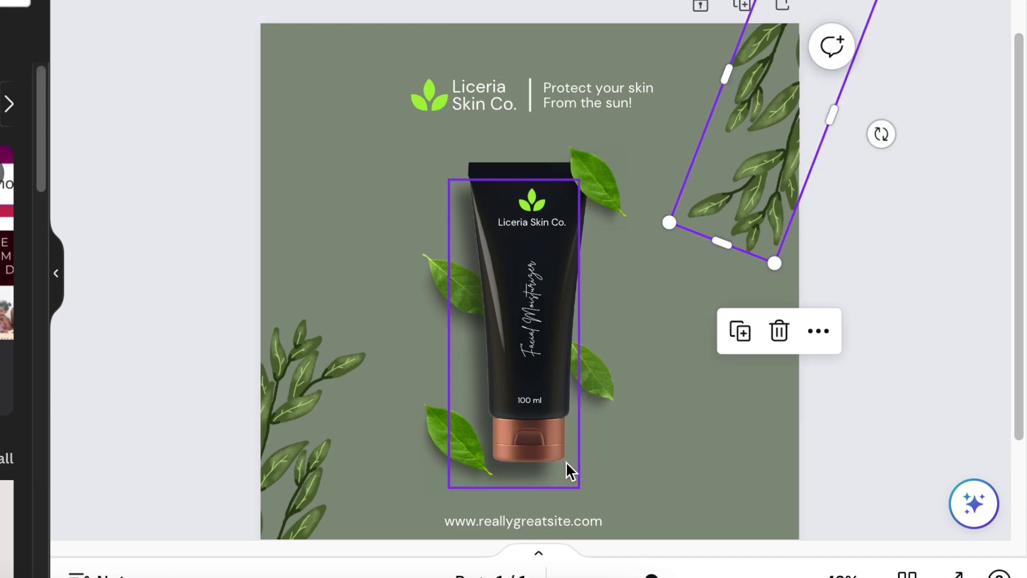
scroll(376, 365, down, 2)
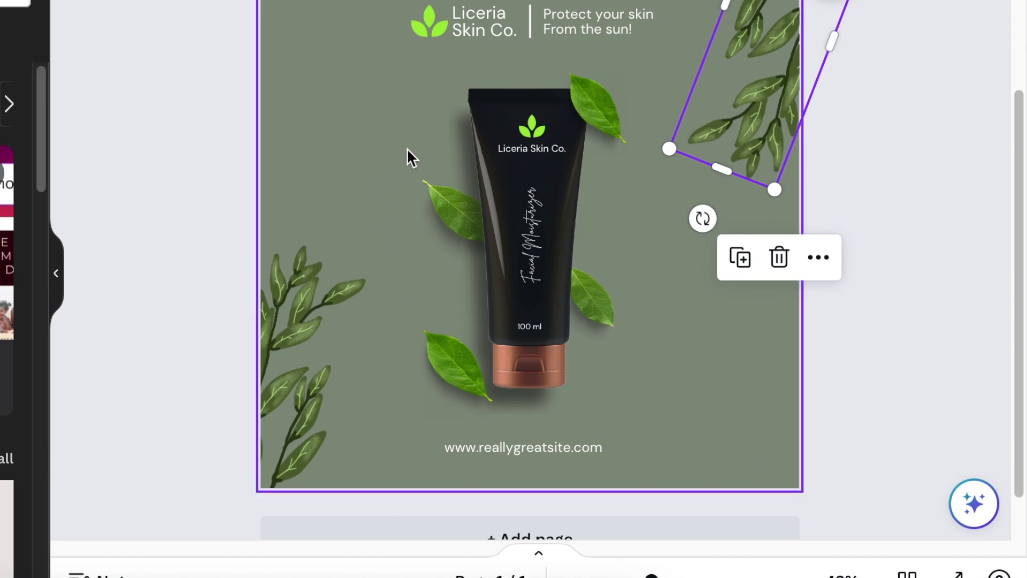
scroll(407, 177, up, 3)
click(435, 134)
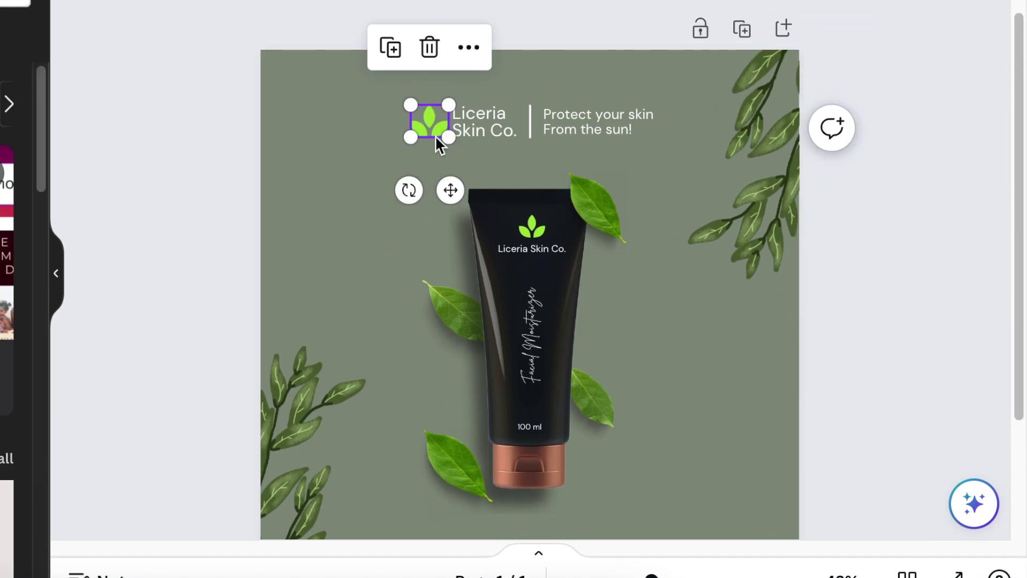
click(495, 121)
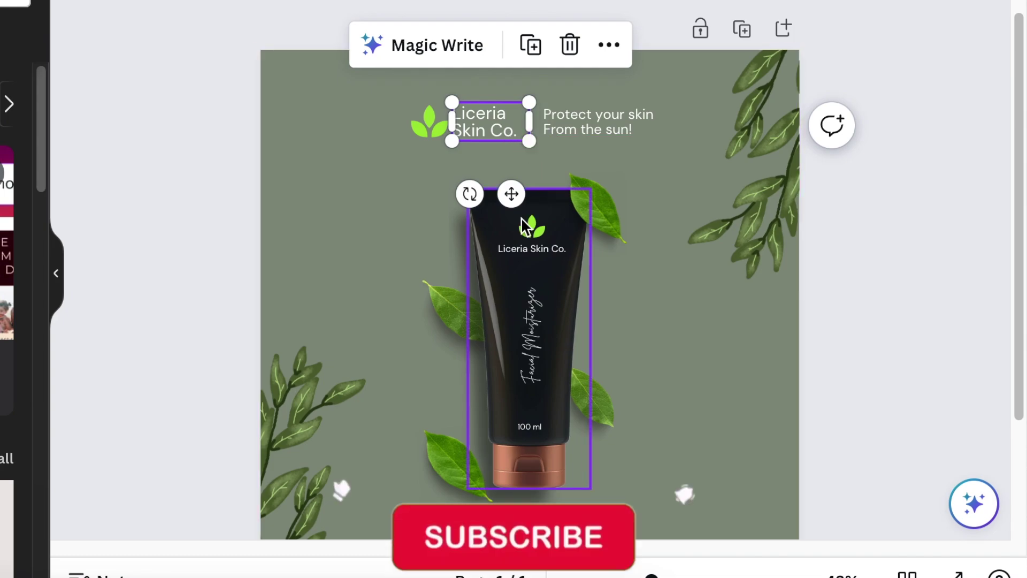
scroll(429, 349, down, 3)
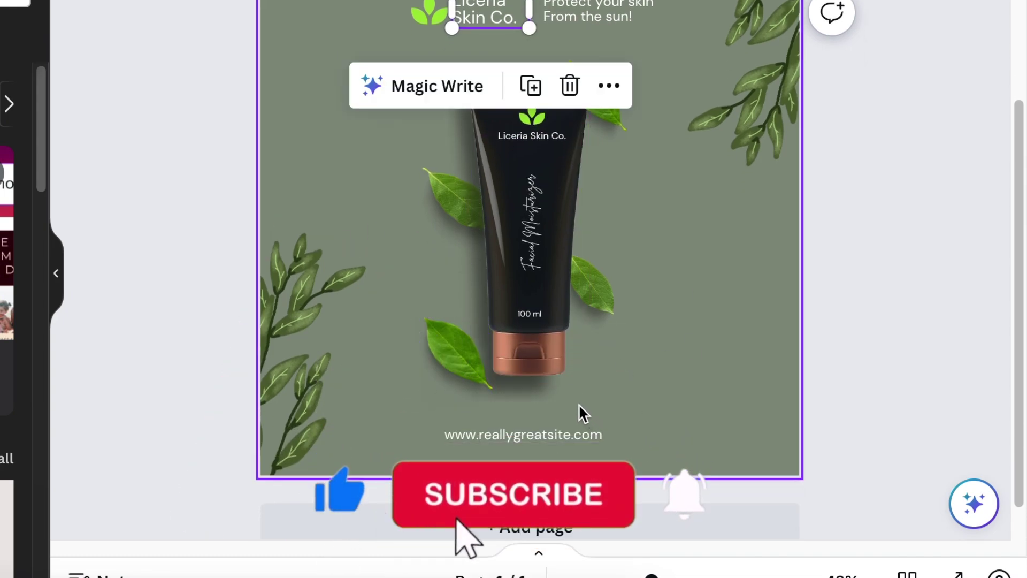
click(694, 411)
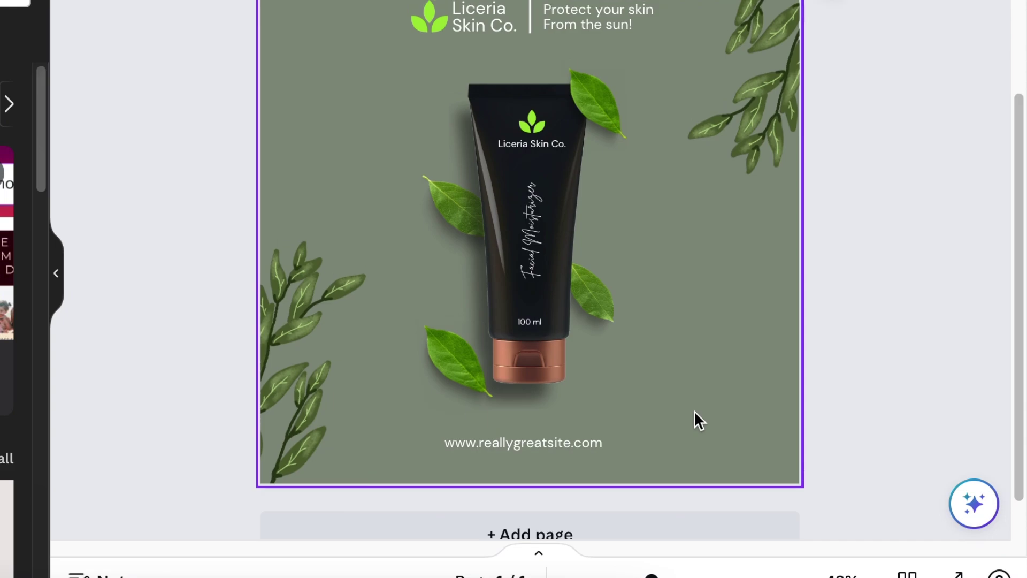
scroll(695, 411, up, 2)
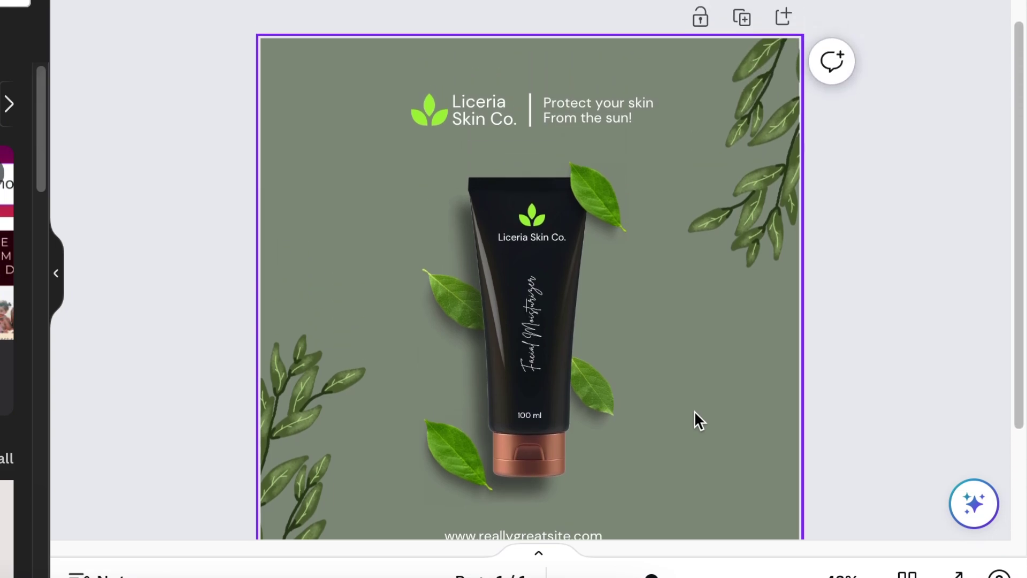
scroll(694, 411, down, 1)
scroll(694, 411, down, 1)
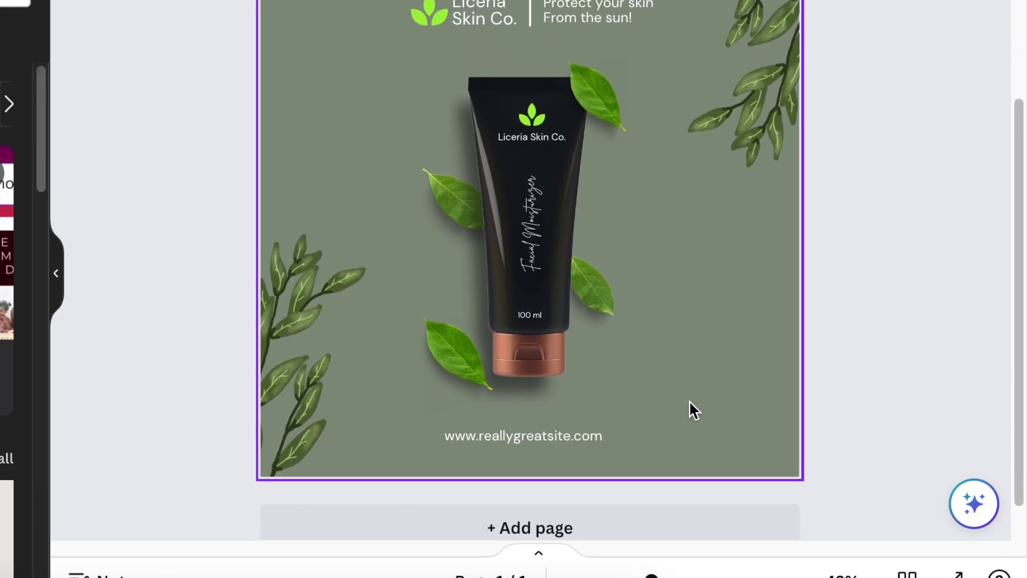